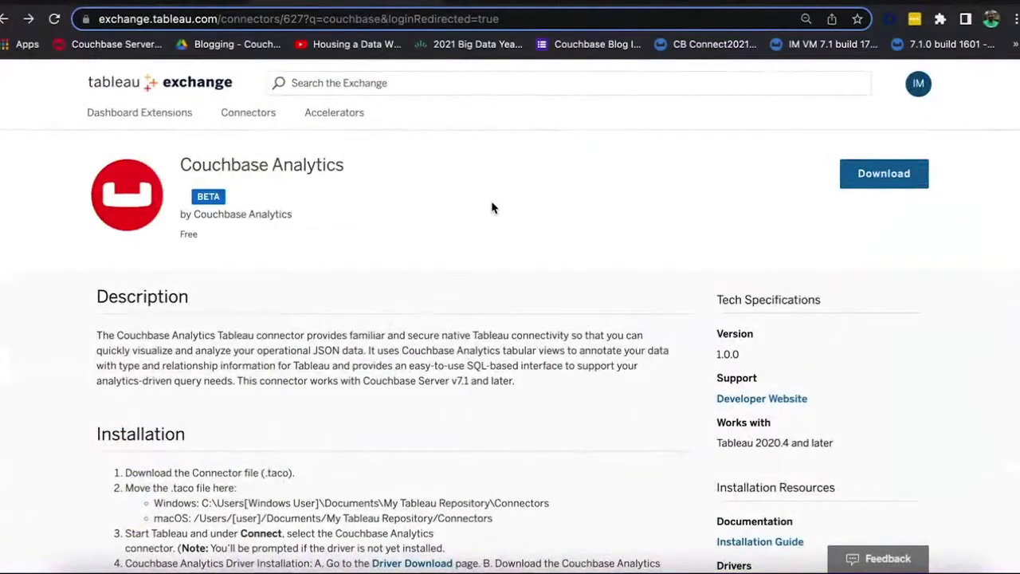
# Review the installation instructions for the Couchbase Analytics connector on Tableau Exchange.
pyautogui.scroll(-1, 479, 197)
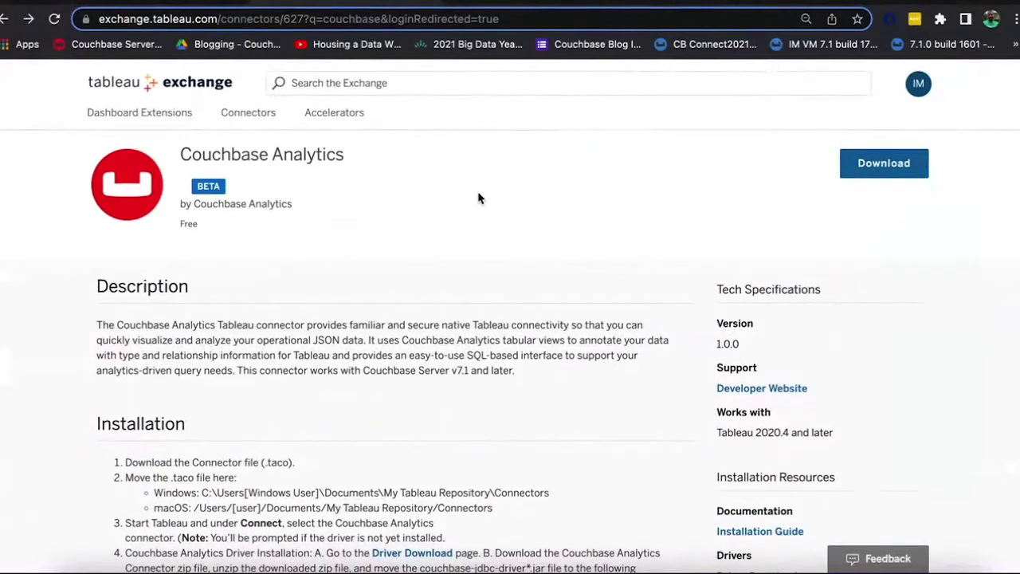
pyautogui.scroll(-2, 479, 198)
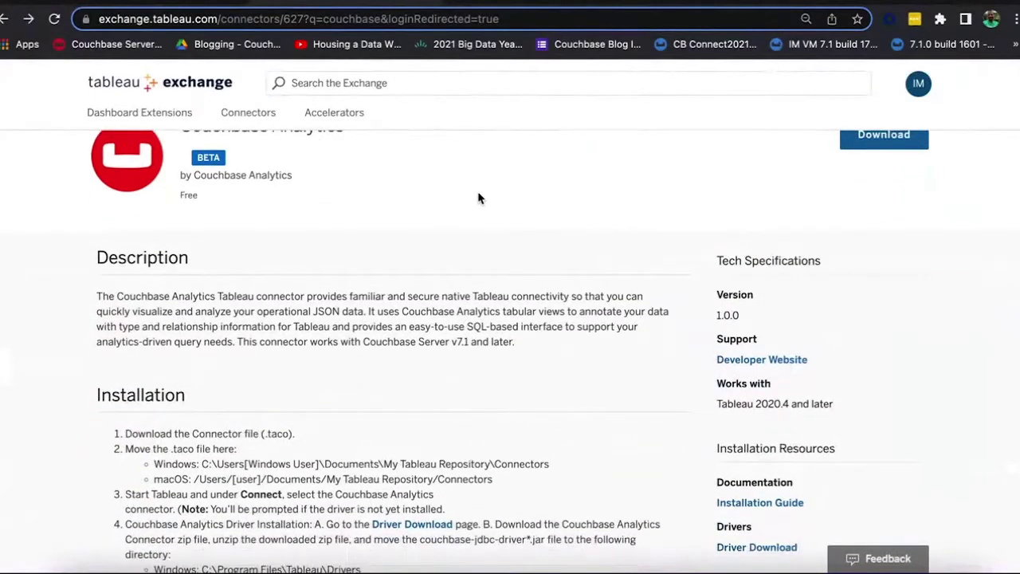
pyautogui.scroll(-4, 479, 198)
pyautogui.scroll(-2, 479, 191)
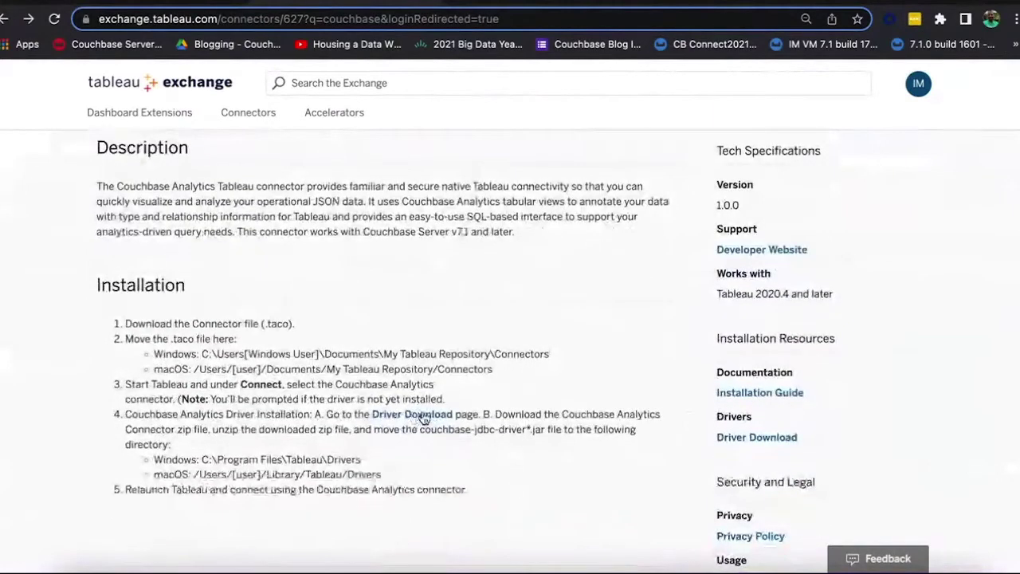
pyautogui.scroll(1, 501, 395)
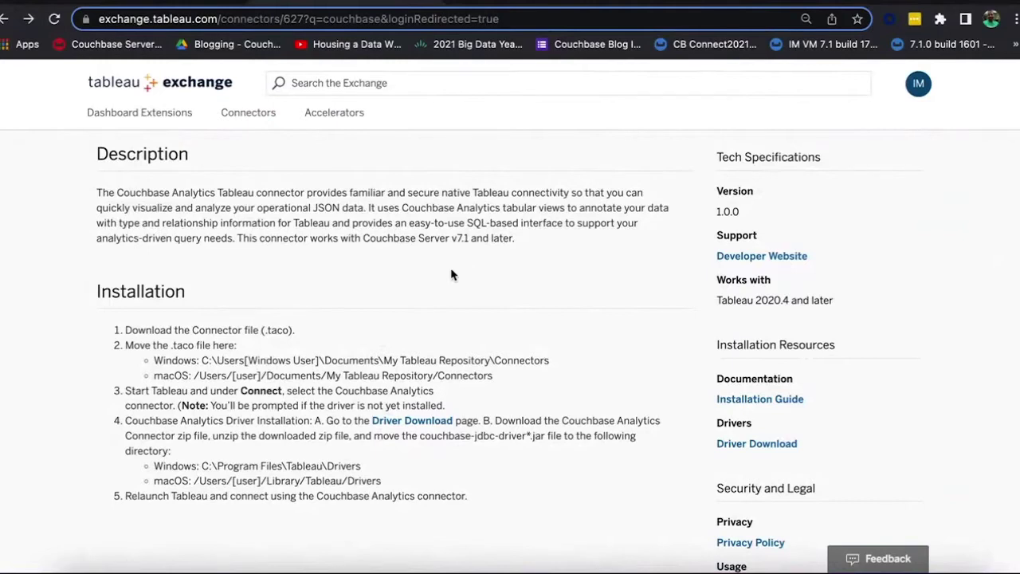
# Switch to the Couchbase Analytics workbench and move the hotel_review_view column list onto its own line in the query.
pyautogui.click(542, 2)
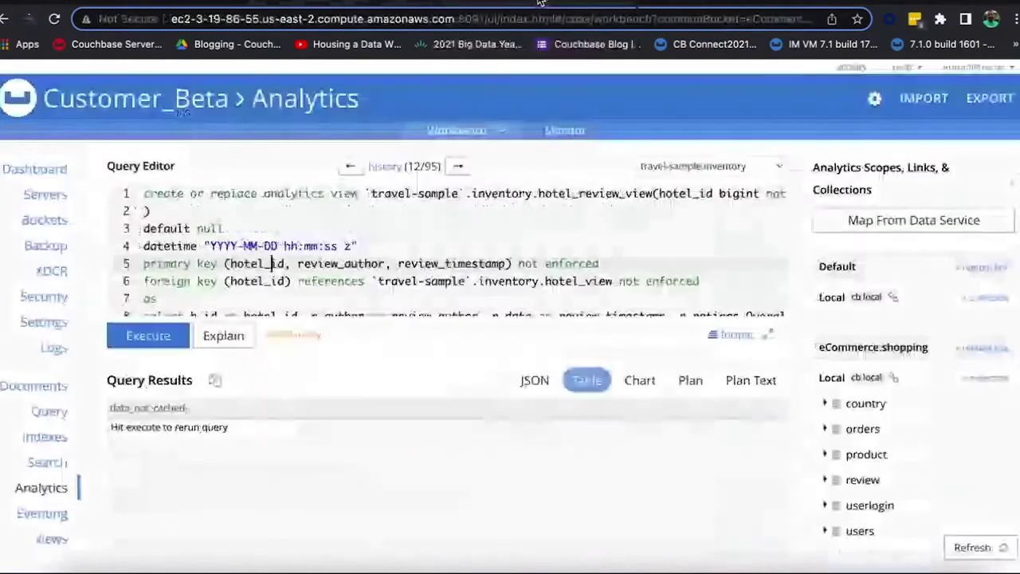
pyautogui.click(388, 229)
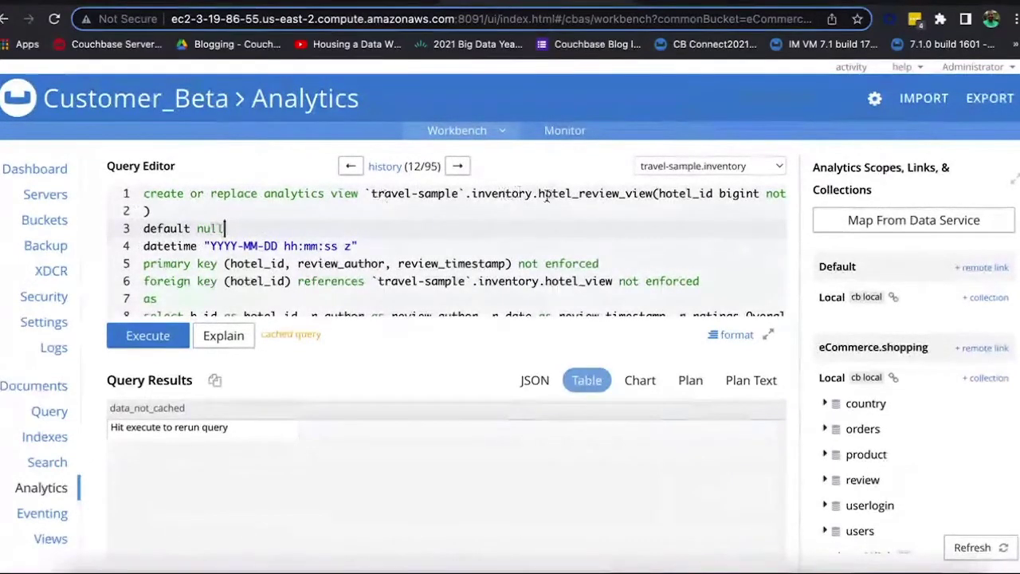
pyautogui.click(653, 195)
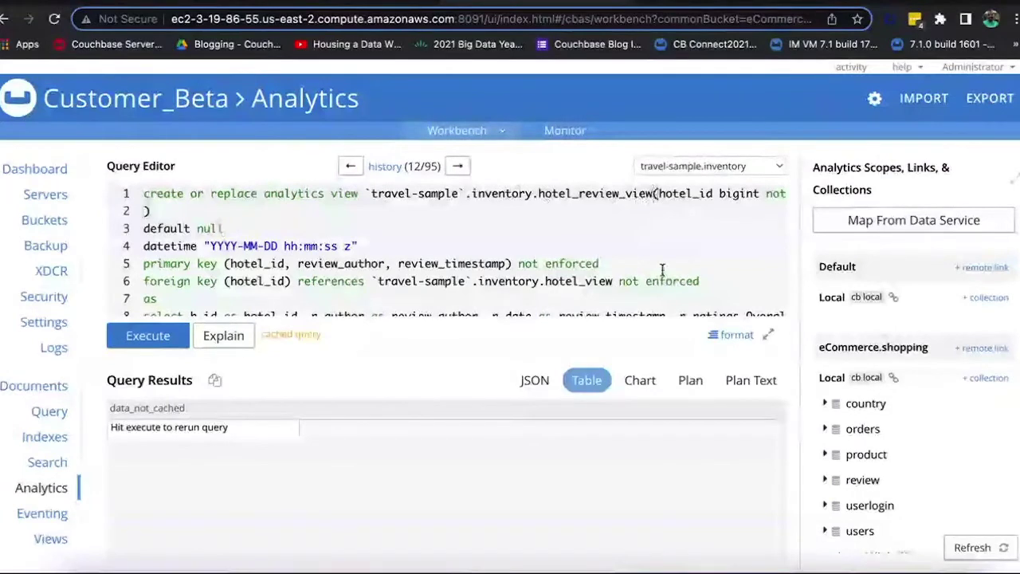
pyautogui.press('Return')
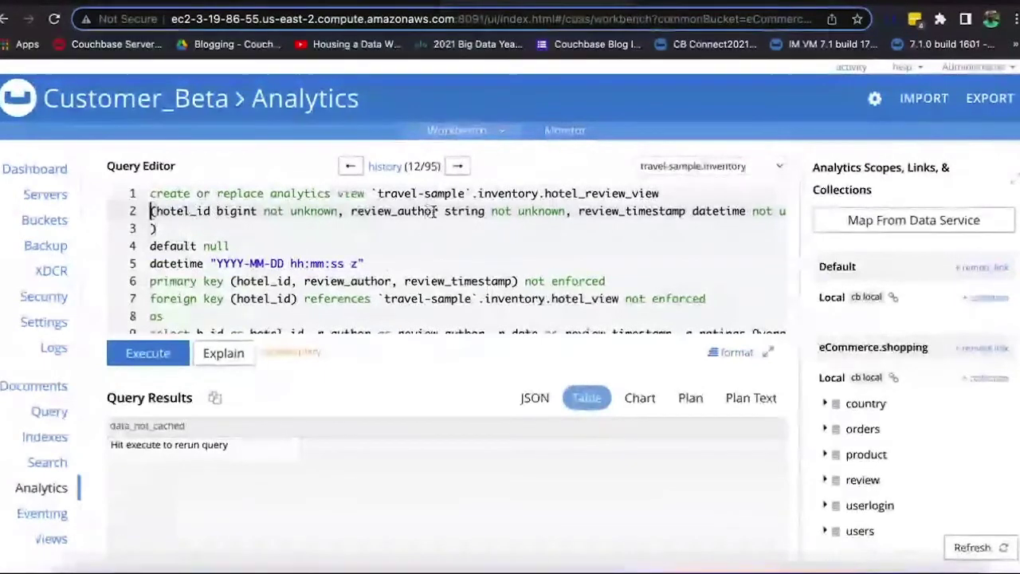
# Examine the column types, default null clause, datetime format, keys and select statement in the hotel_review_view definition.
pyautogui.moveTo(445, 210); pyautogui.dragTo(483, 210)
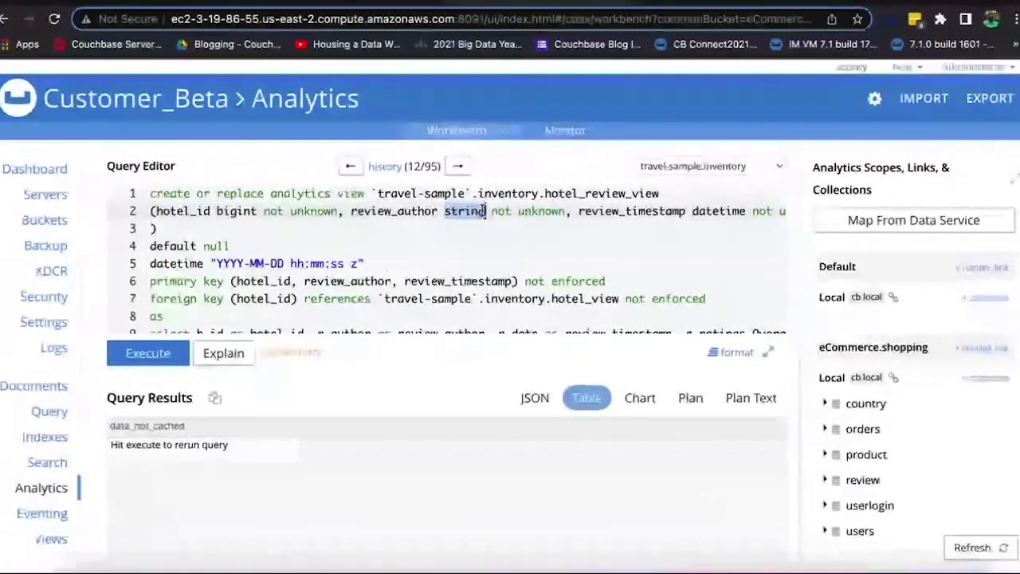
pyautogui.click(713, 209)
pyautogui.click(427, 246)
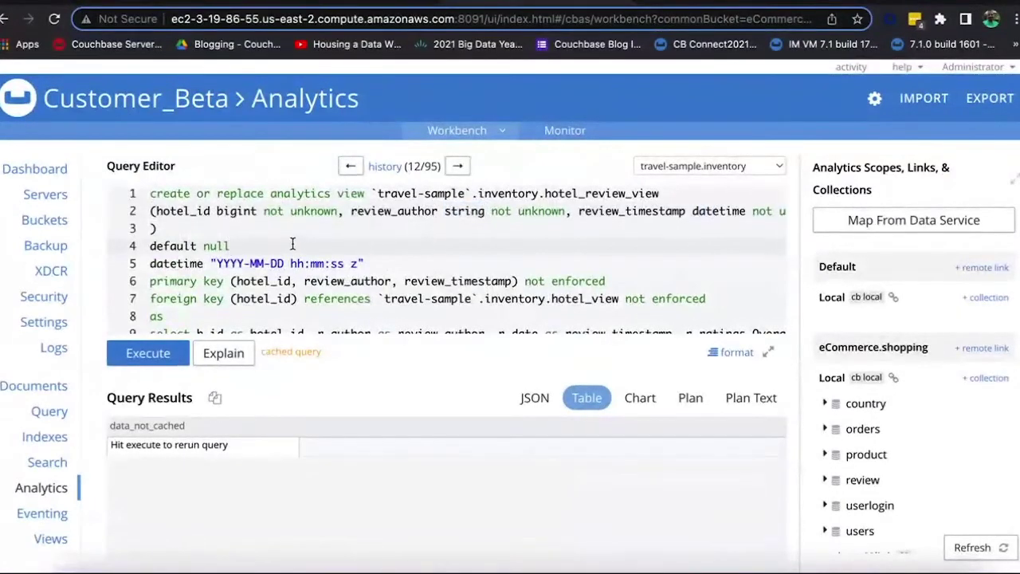
pyautogui.scroll(-1, 293, 243)
pyautogui.moveTo(239, 220); pyautogui.dragTo(152, 220)
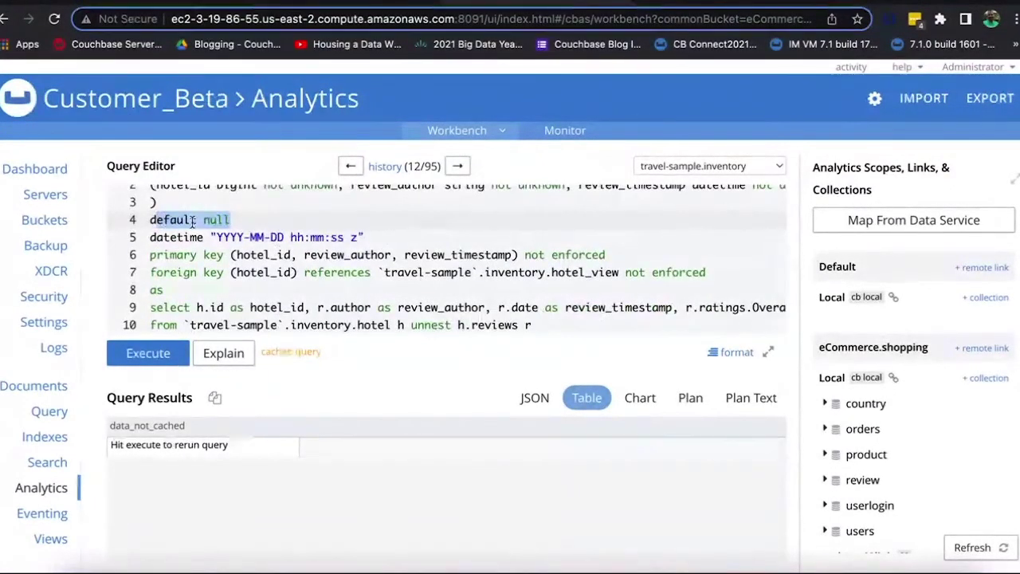
pyautogui.press('Right')
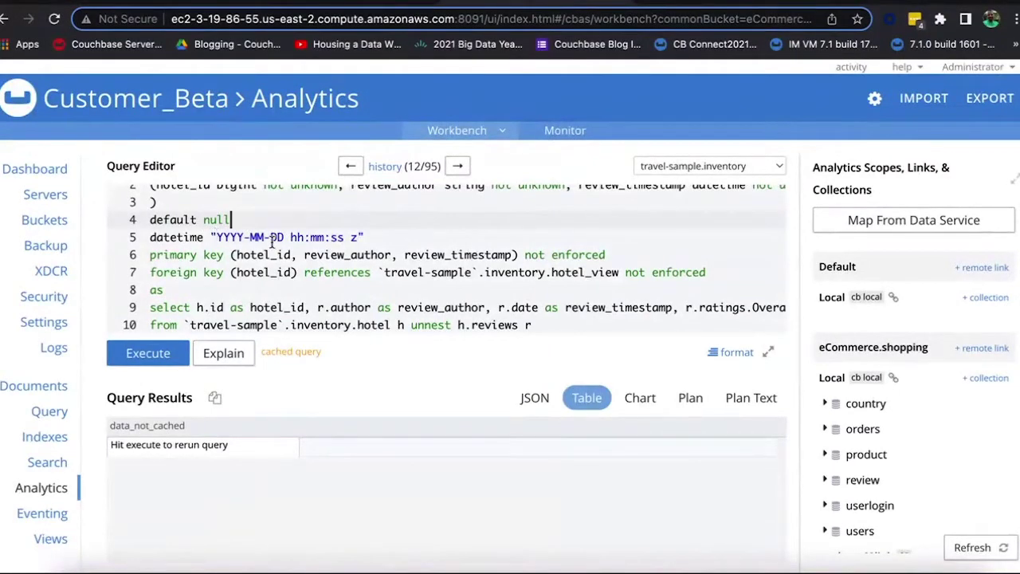
pyautogui.scroll(-1, 270, 236)
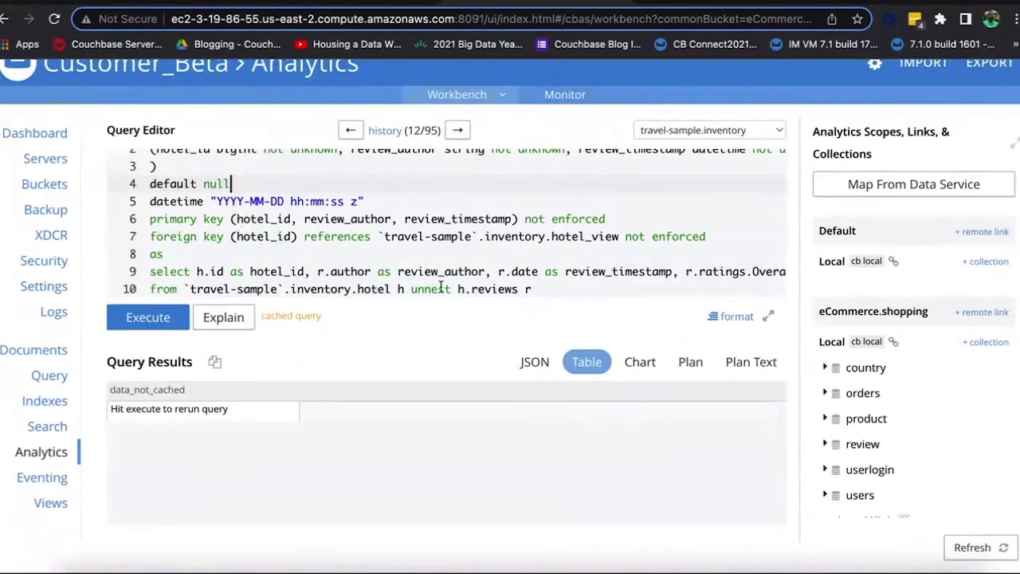
pyautogui.moveTo(542, 289); pyautogui.dragTo(255, 254)
pyautogui.click(260, 253)
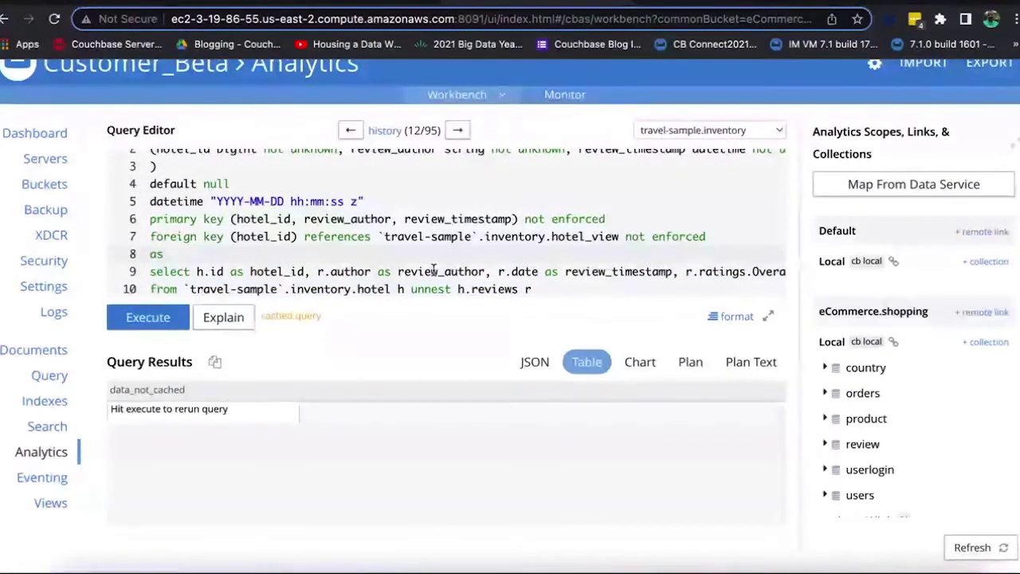
# Look through the analytics views available in the travel-sample.inventory scope.
pyautogui.scroll(-8, 893, 363)
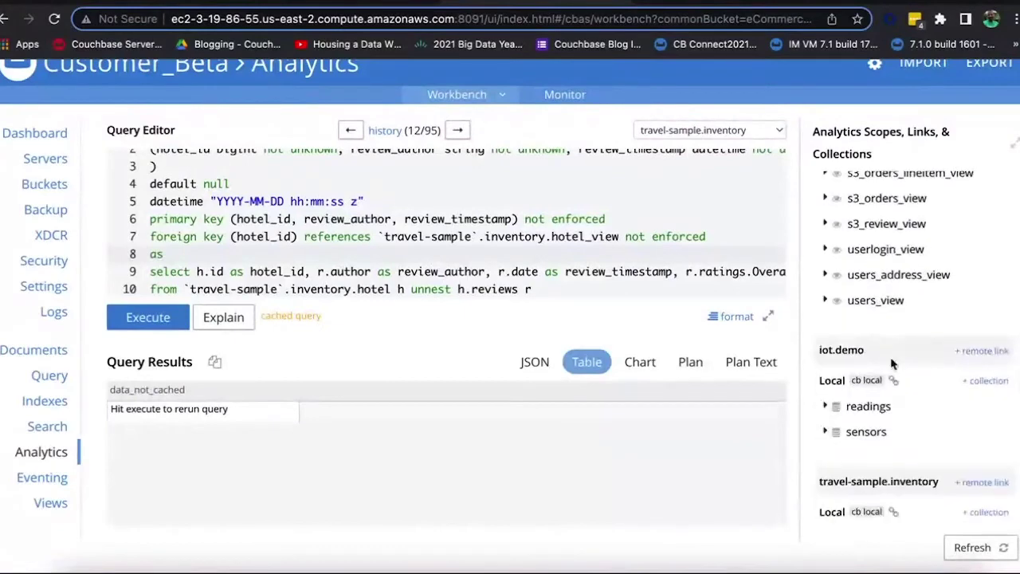
pyautogui.scroll(-4, 893, 363)
pyautogui.scroll(-3, 885, 357)
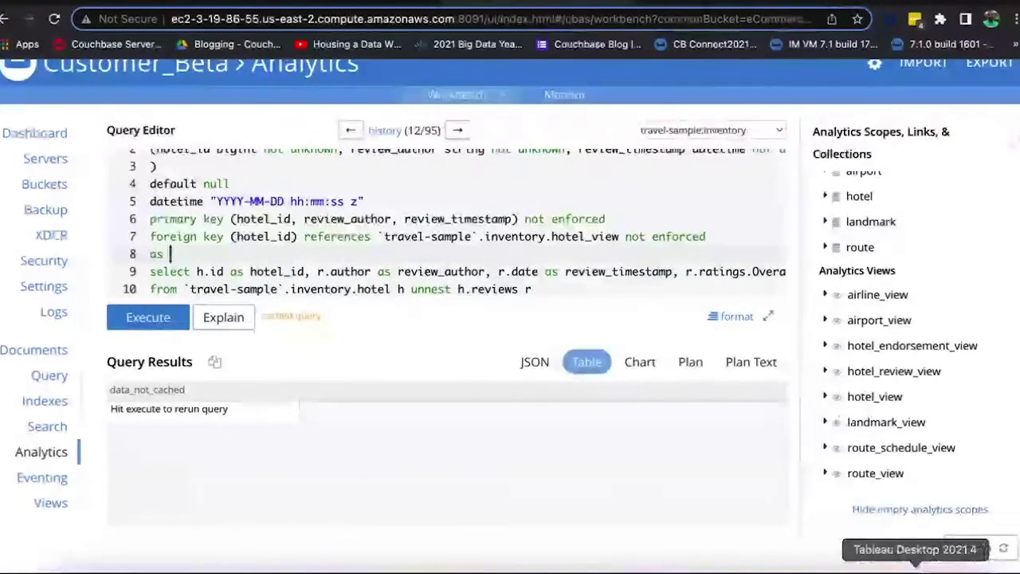
# Switch to Tableau Desktop and start a new connection with the installed Couchbase Analytics by Couchbase connector.
pyautogui.click(917, 566)
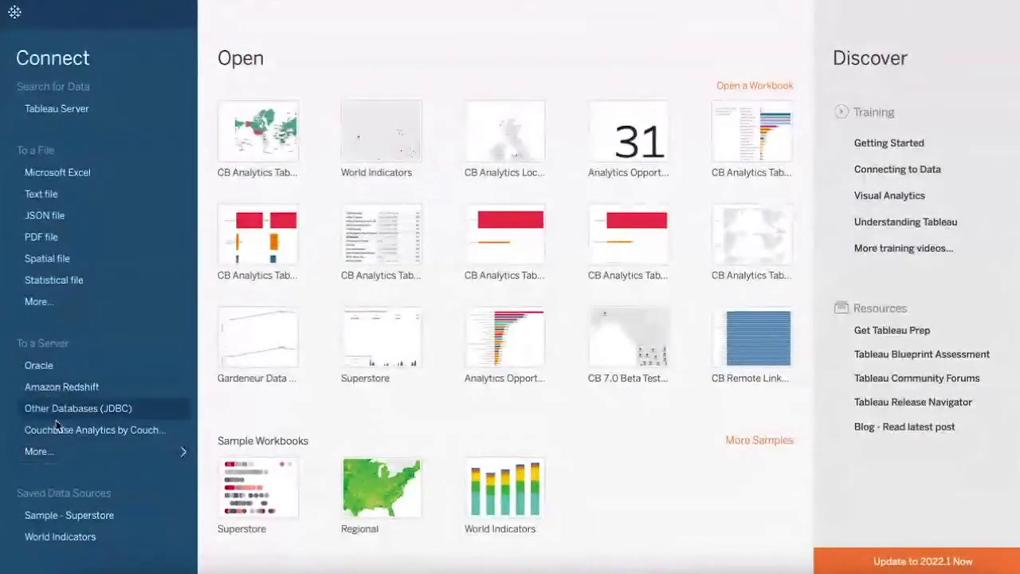
pyautogui.click(98, 452)
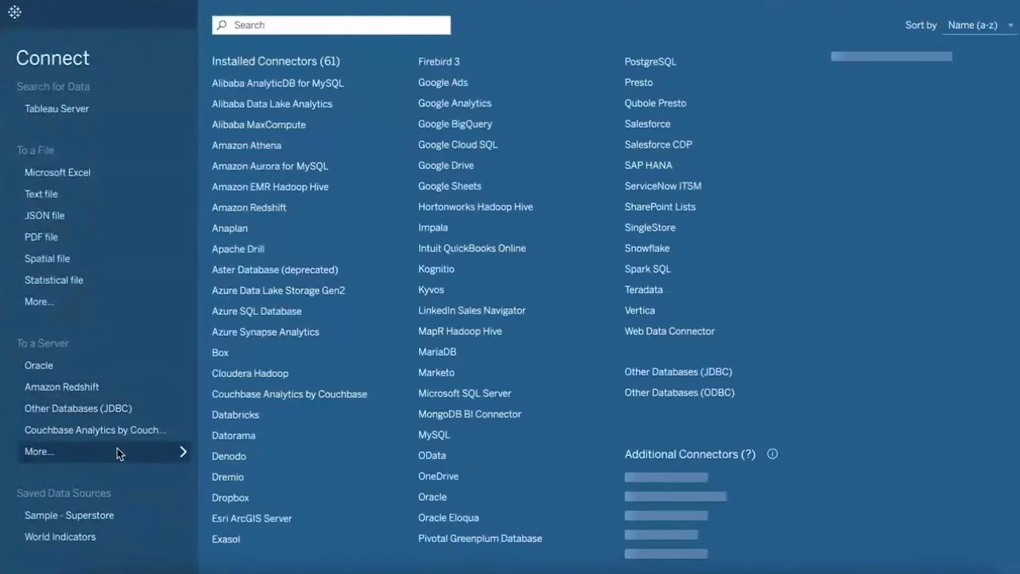
pyautogui.click(285, 395)
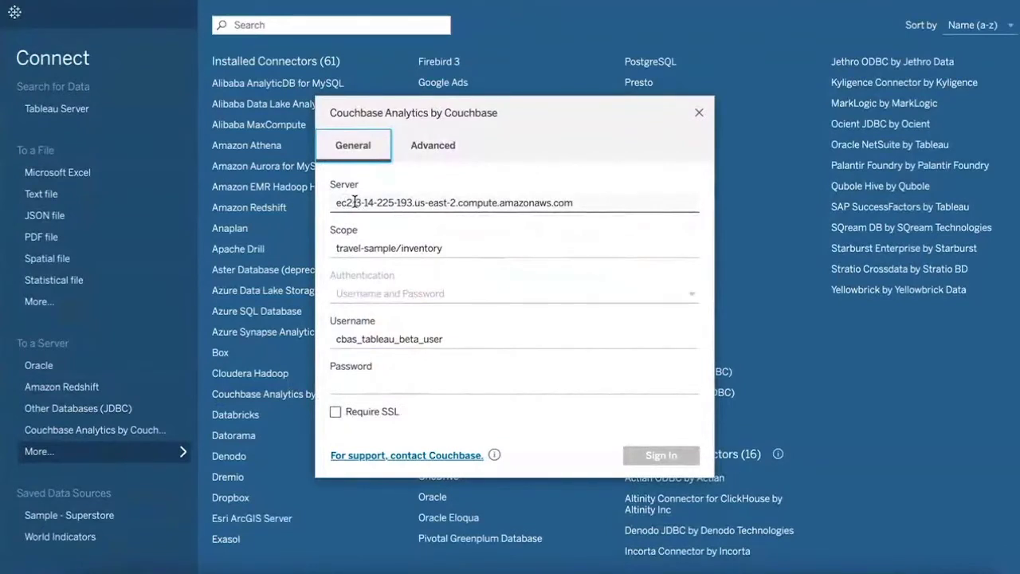
# Check the SSL mode options offered when SSL is required, leaving Require SSL turned off.
pyautogui.click(378, 248)
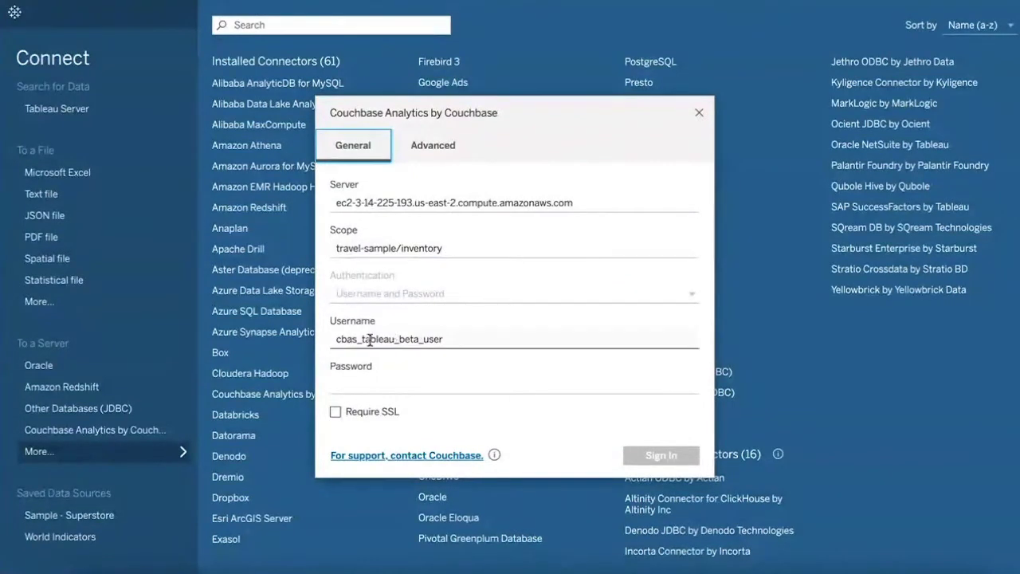
pyautogui.click(335, 413)
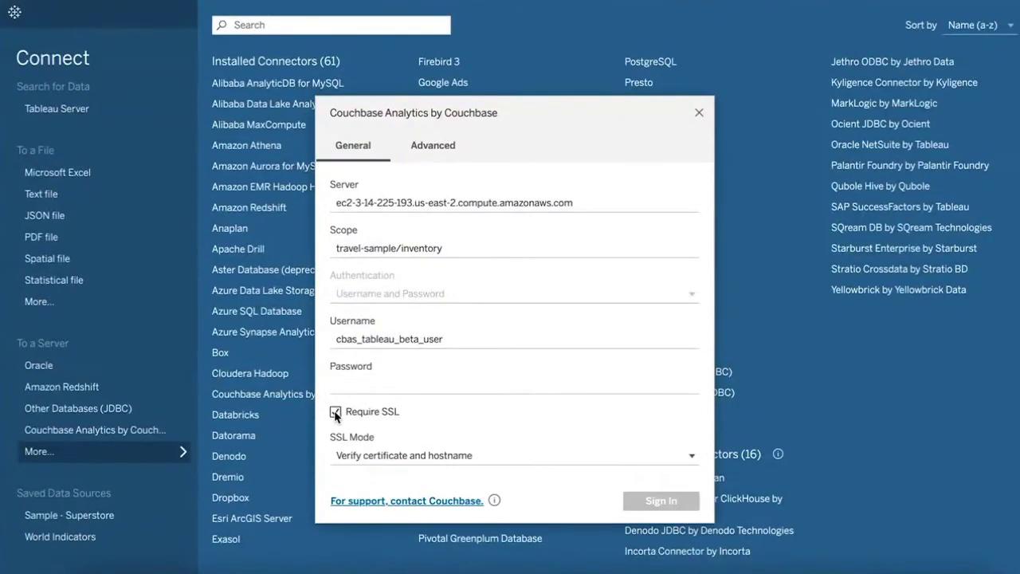
pyautogui.click(400, 460)
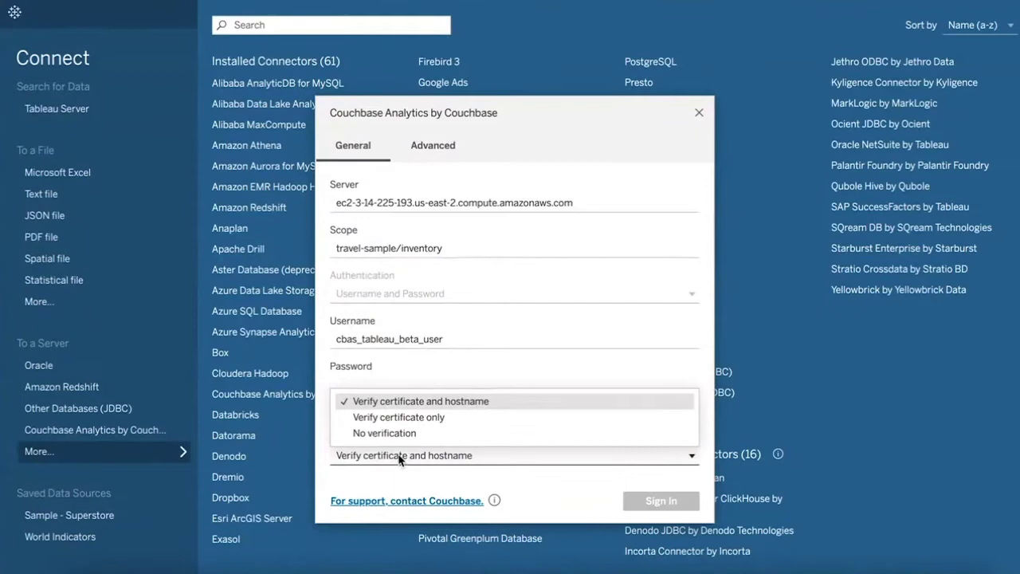
pyautogui.click(397, 458)
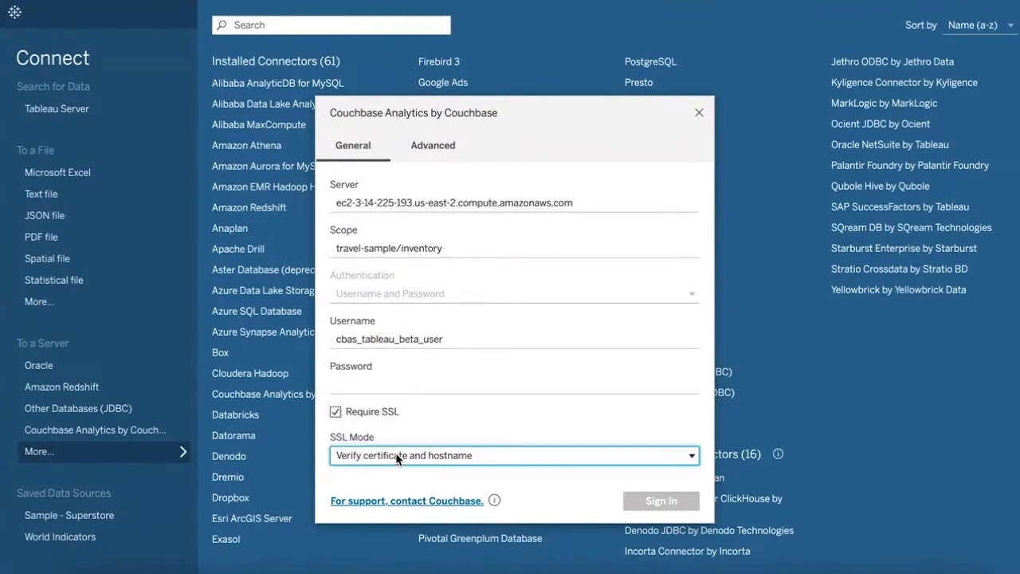
pyautogui.click(336, 412)
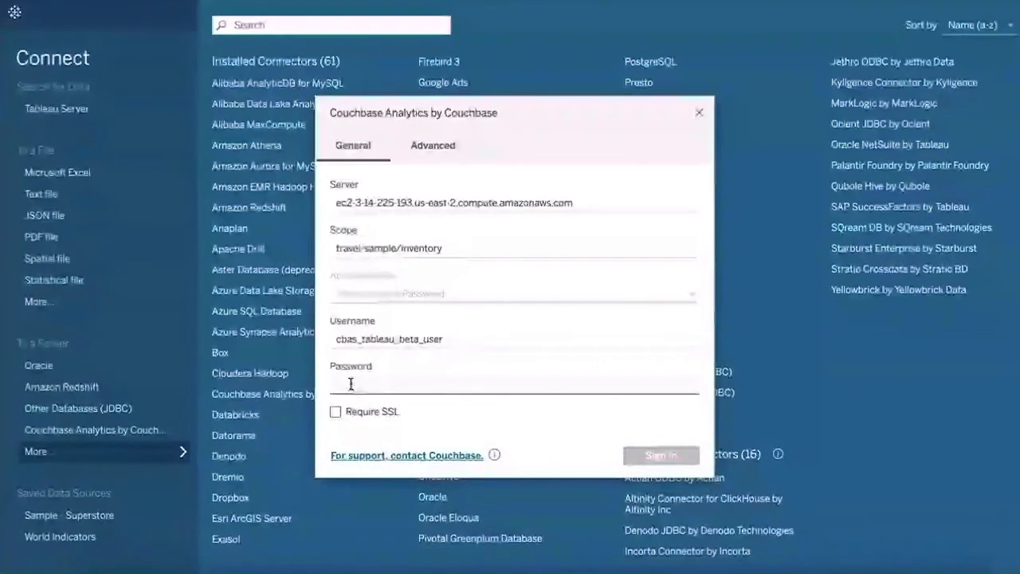
# Enter the account password and sign in to the Couchbase server with the travel-sample/inventory scope.
pyautogui.click(351, 384)
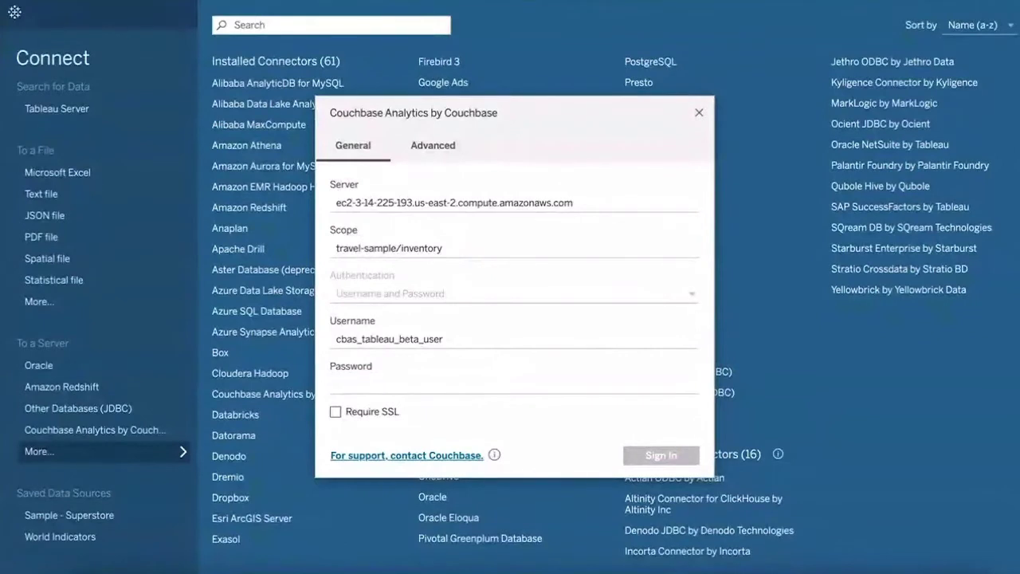
pyautogui.click(371, 386)
pyautogui.hotkey('ctrl', 'v')
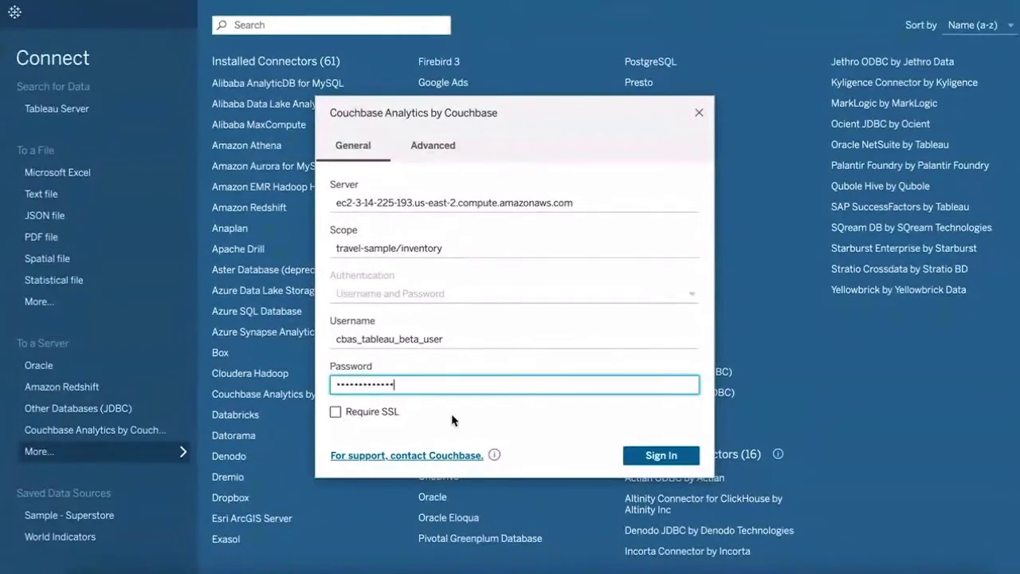
pyautogui.click(660, 459)
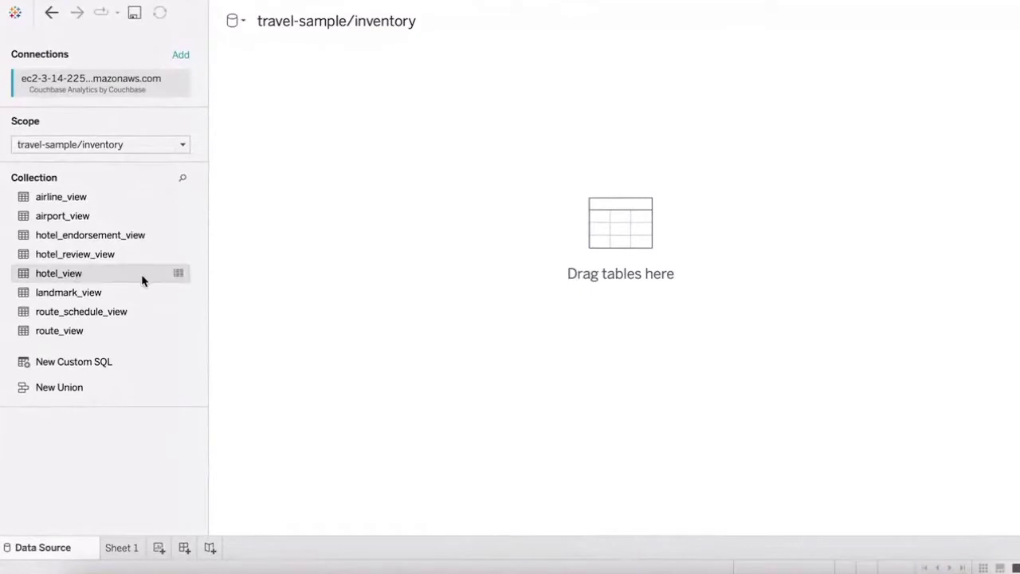
# Add hotel_view to the data source and relate hotel_review_view and hotel_endorsement_view to it.
pyautogui.doubleClick(100, 276)
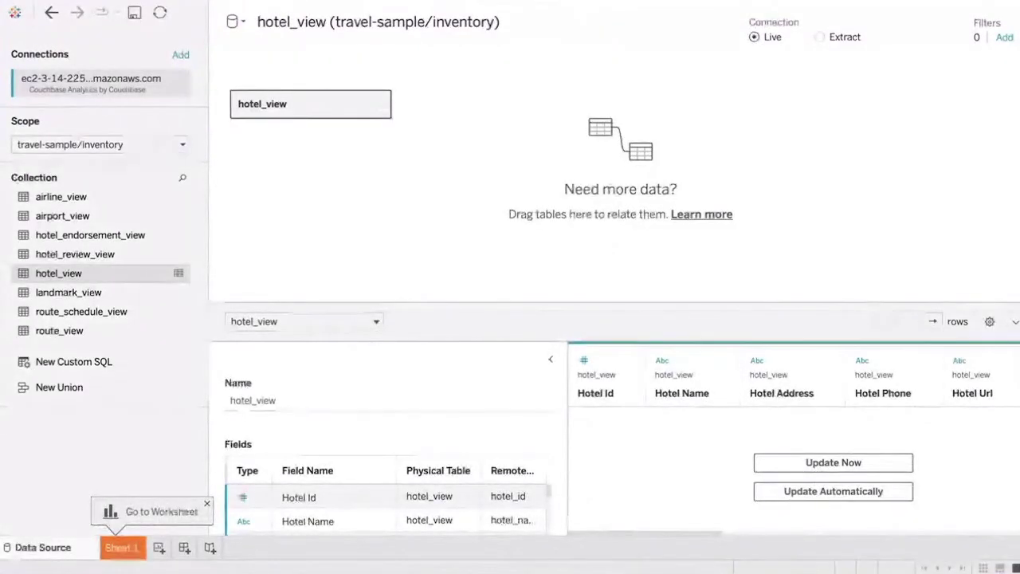
pyautogui.doubleClick(109, 255)
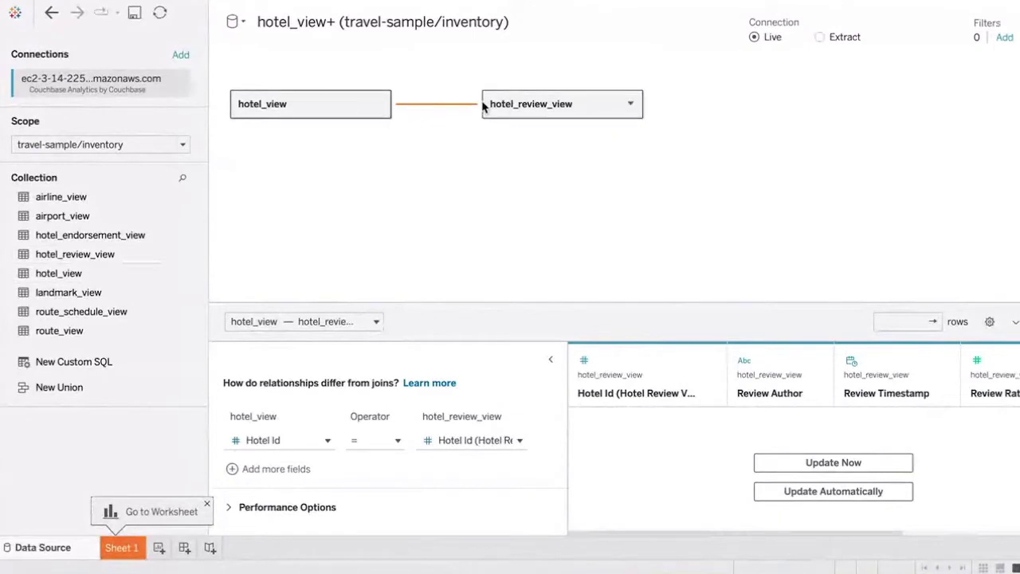
pyautogui.moveTo(437, 109)
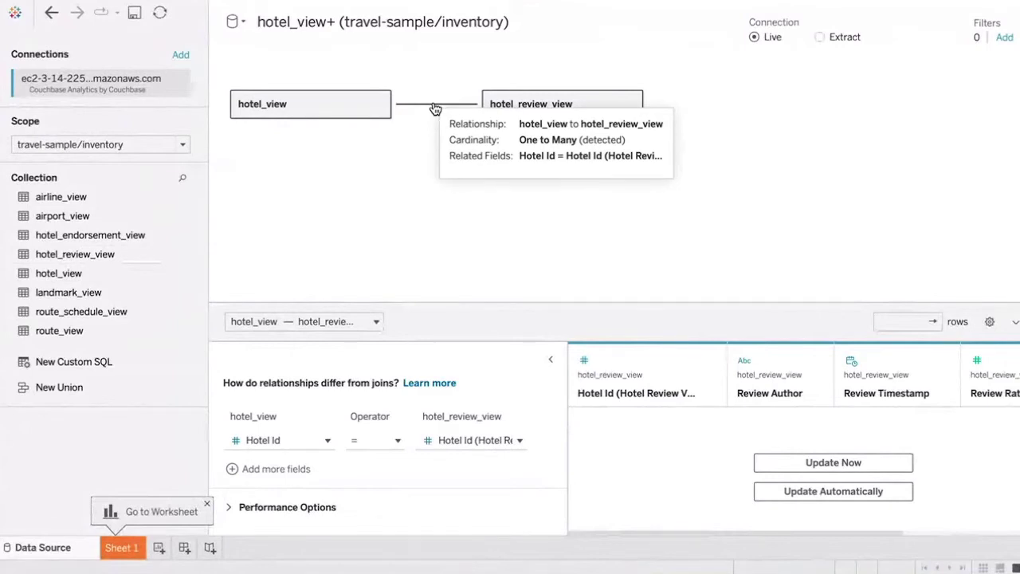
pyautogui.click(460, 108)
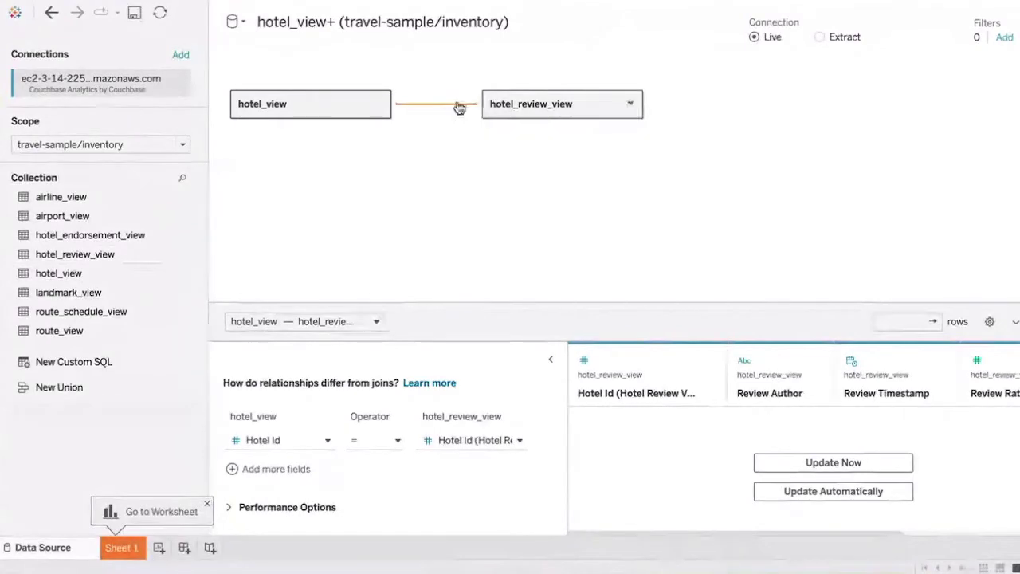
pyautogui.doubleClick(167, 236)
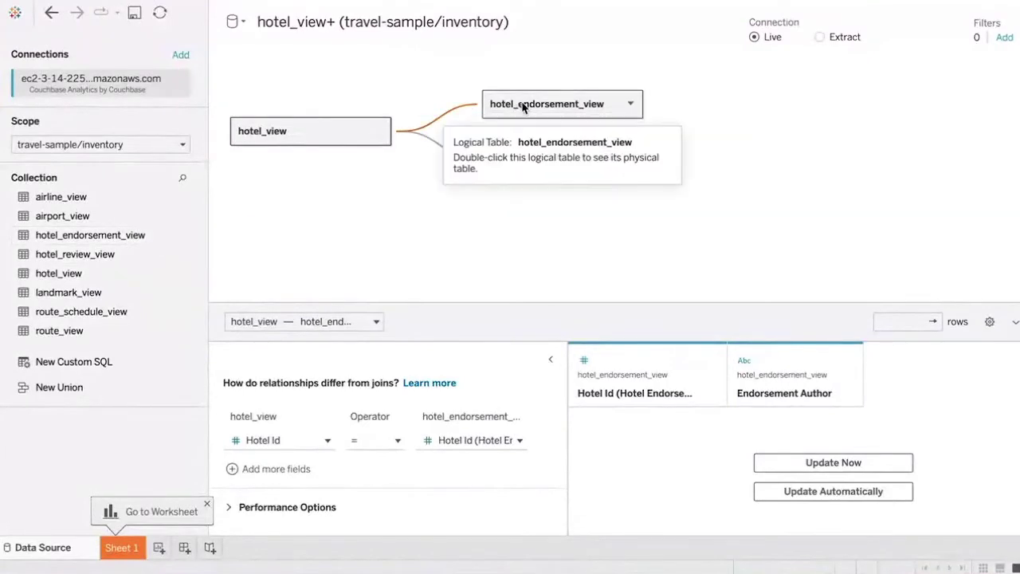
# Load the data preview for hotel_view and widen the data grid to inspect its rows.
pyautogui.click(333, 134)
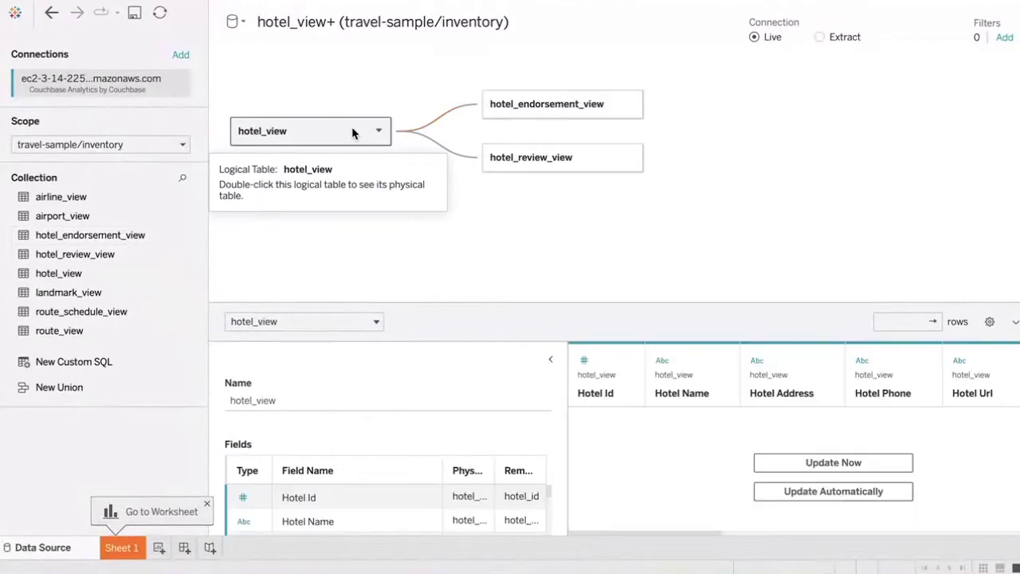
pyautogui.click(858, 465)
pyautogui.moveTo(566, 400); pyautogui.dragTo(503, 399)
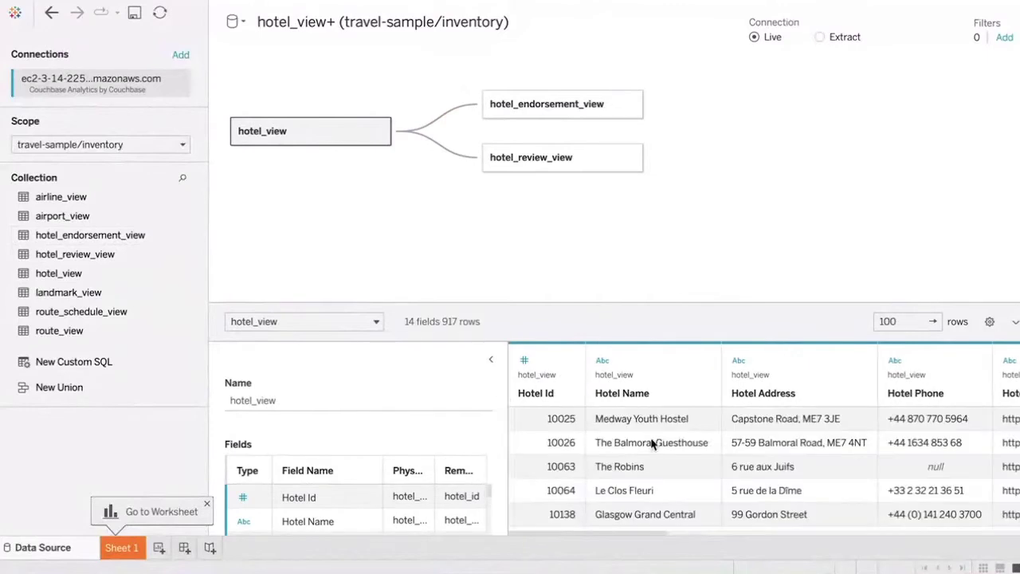
pyautogui.scroll(-1, 652, 442)
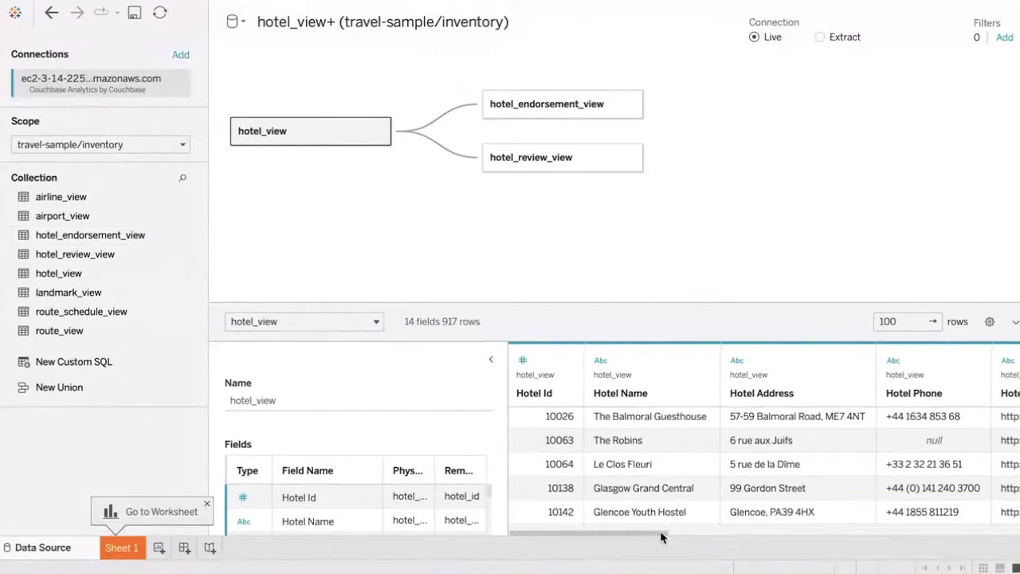
# Inspect the remaining hotel_view columns, then load and review the data previews of hotel_review_view and hotel_endorsement_view.
pyautogui.moveTo(728, 527); pyautogui.dragTo(886, 537)
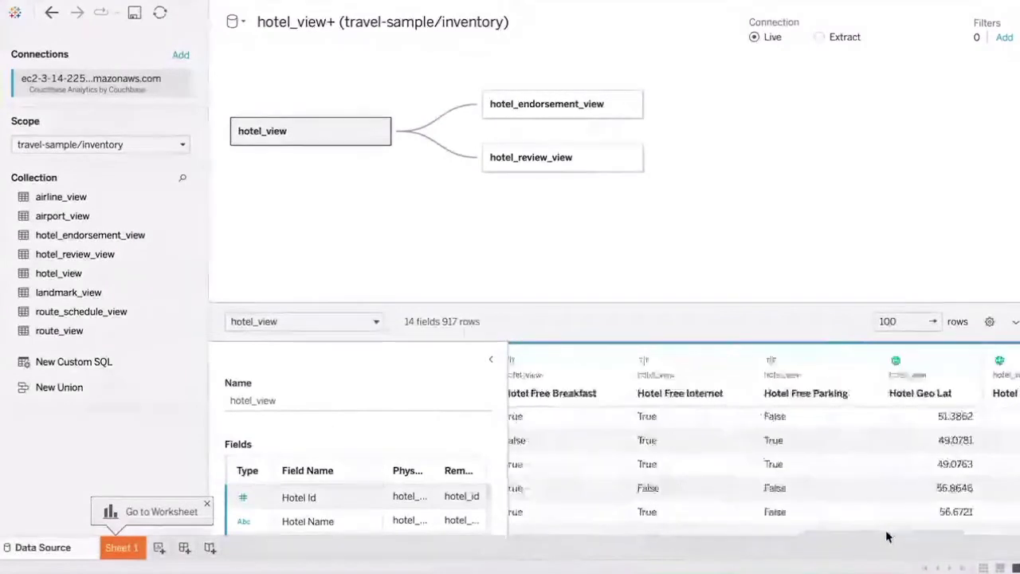
pyautogui.click(560, 168)
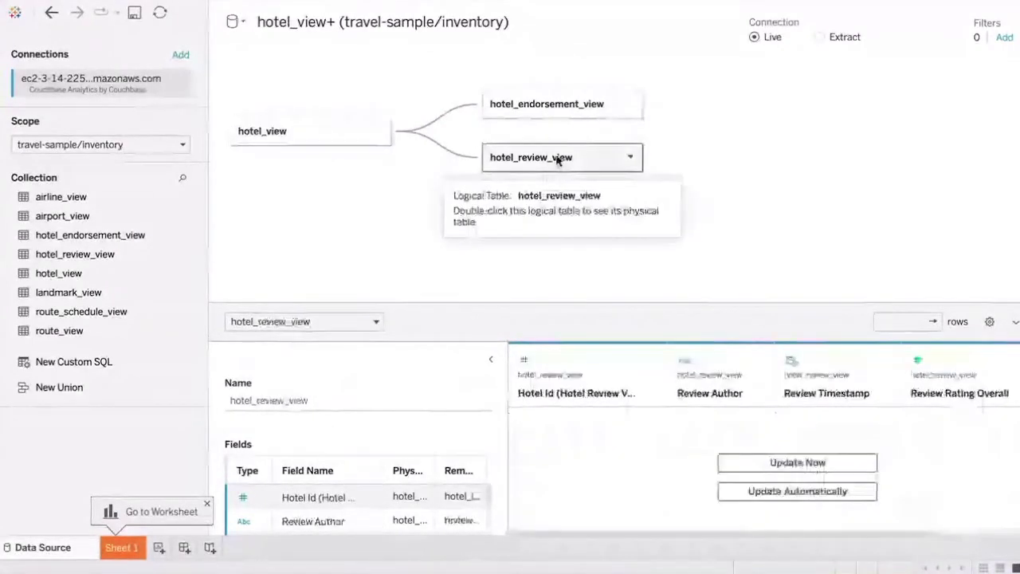
pyautogui.click(796, 461)
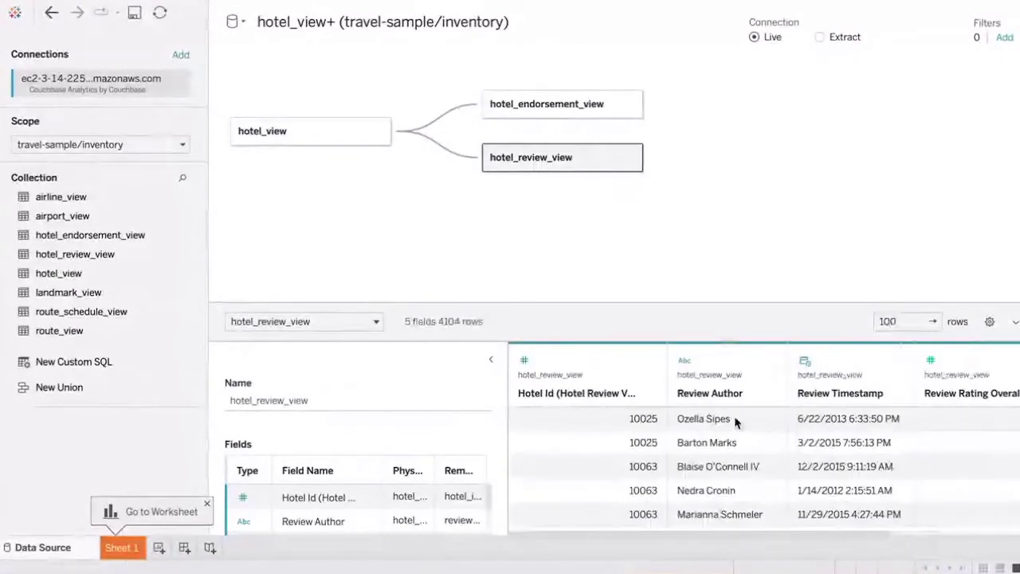
pyautogui.click(612, 104)
pyautogui.click(807, 464)
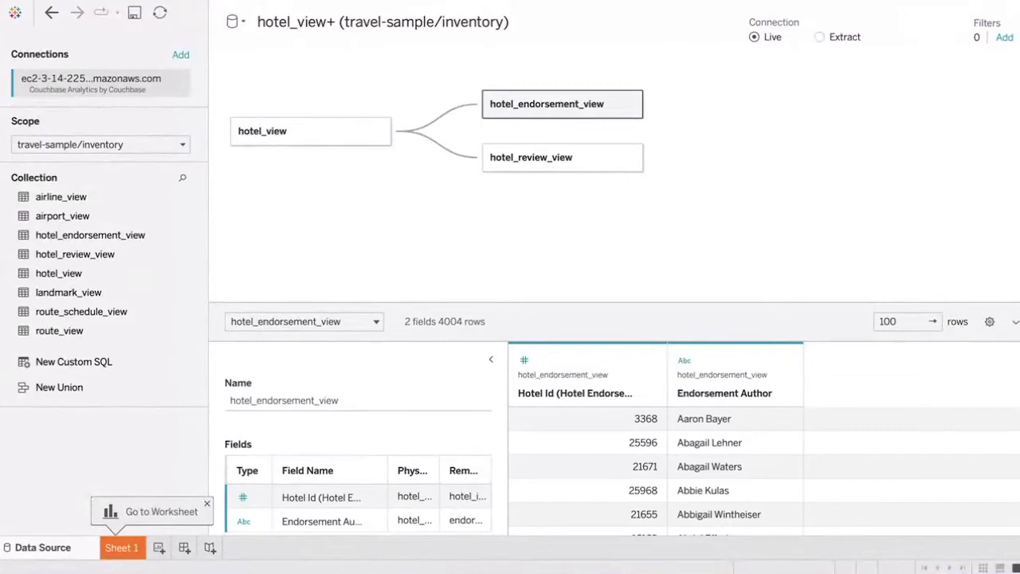
# On Sheet 1, filter the data by Country to include only United Kingdom.
pyautogui.click(128, 547)
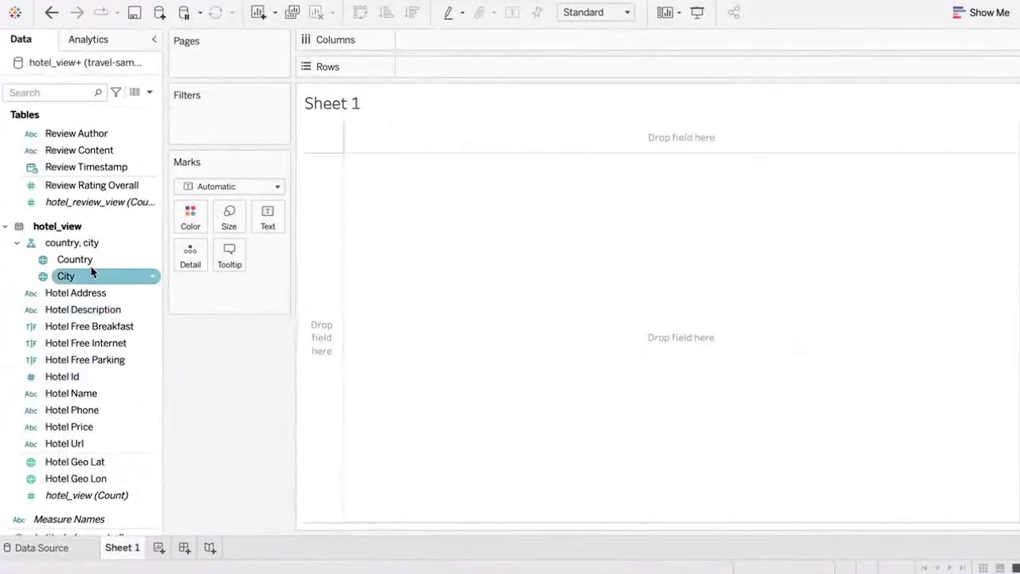
pyautogui.moveTo(94, 264); pyautogui.dragTo(235, 134)
pyautogui.click(345, 160)
pyautogui.click(686, 492)
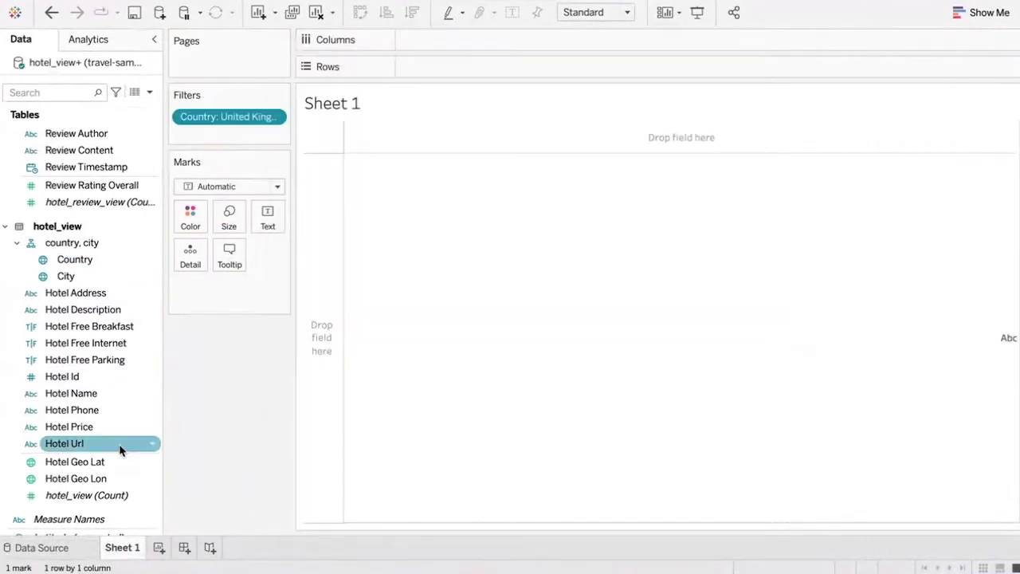
# Plot Hotel Geo Lat, Hotel Geo Lon and the hotel_view count together in the view as a map.
pyautogui.click(96, 480)
pyautogui.keyDown('ctrl'); pyautogui.click(95, 462); pyautogui.keyUp('ctrl')
pyautogui.keyDown('ctrl'); pyautogui.click(94, 496); pyautogui.keyUp('ctrl')
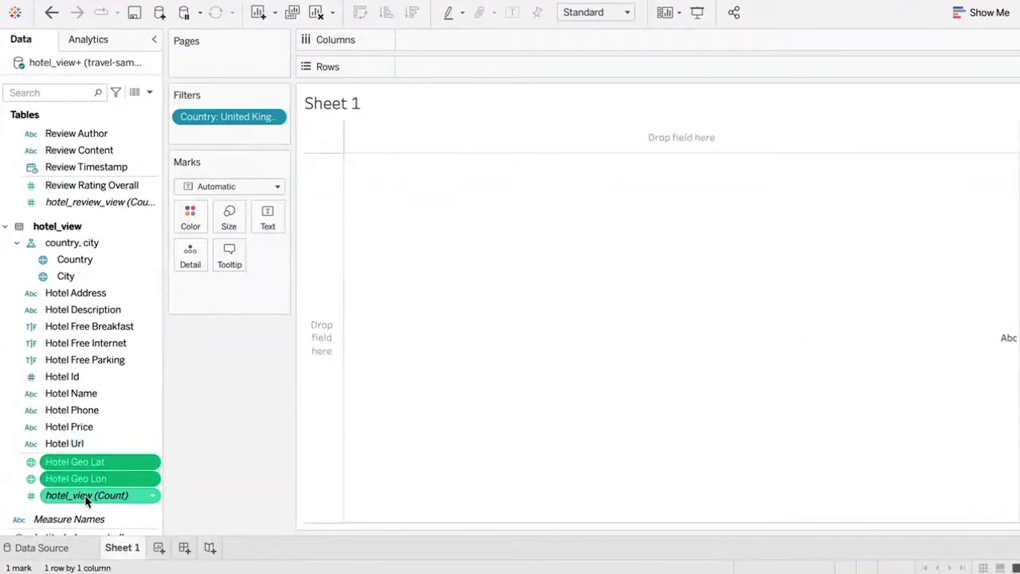
pyautogui.moveTo(99, 471); pyautogui.dragTo(670, 343)
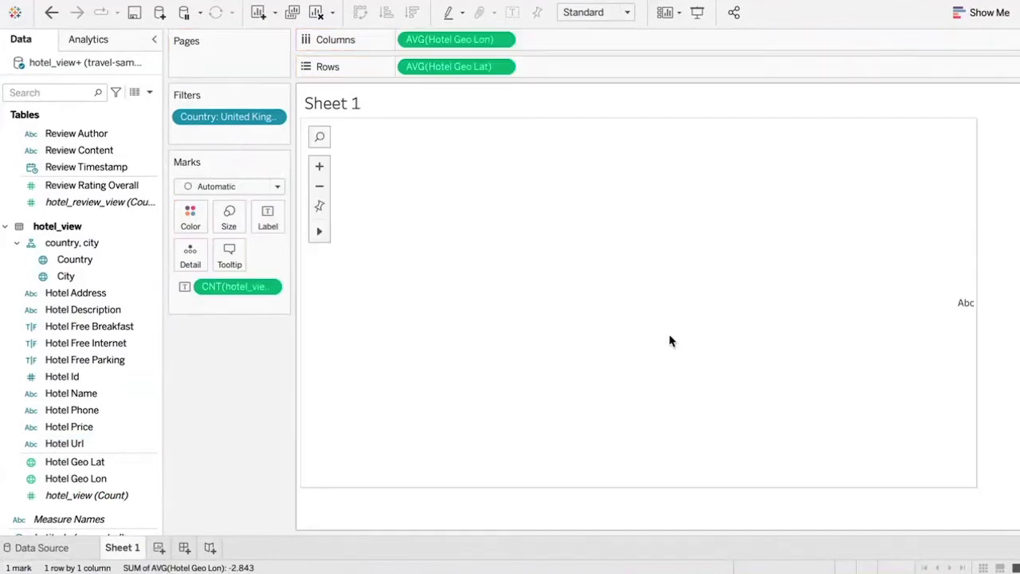
pyautogui.moveTo(667, 341)
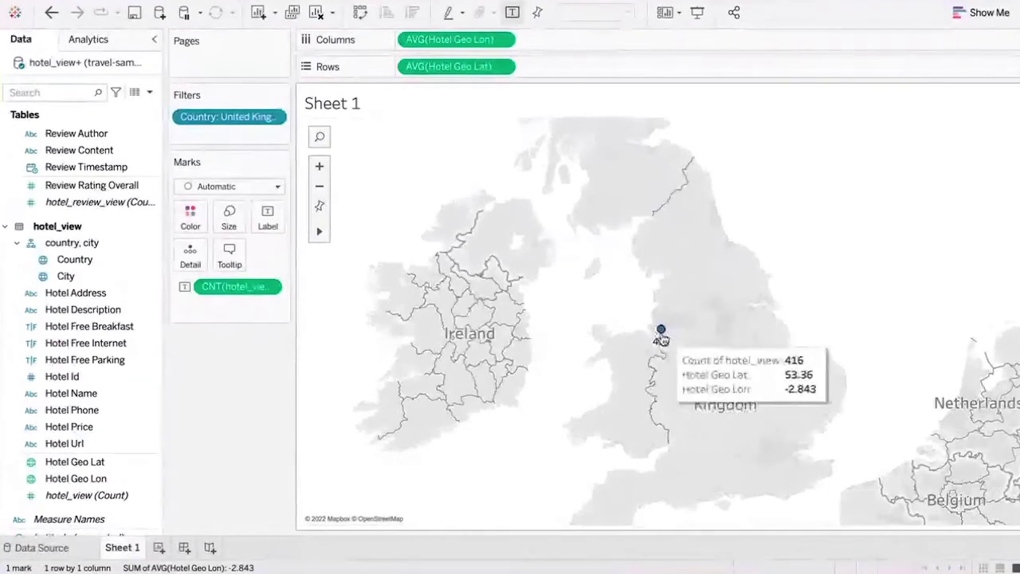
# Break the map marks down by City and encode the hotel_view count as both their color and size.
pyautogui.click(79, 276)
pyautogui.moveTo(78, 277); pyautogui.dragTo(190, 257)
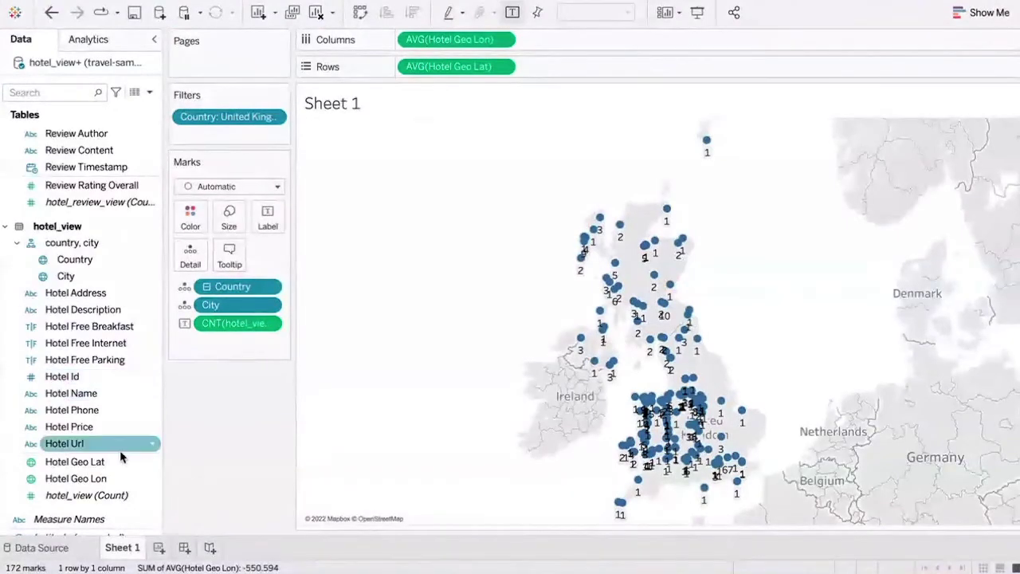
pyautogui.moveTo(120, 500); pyautogui.dragTo(200, 230)
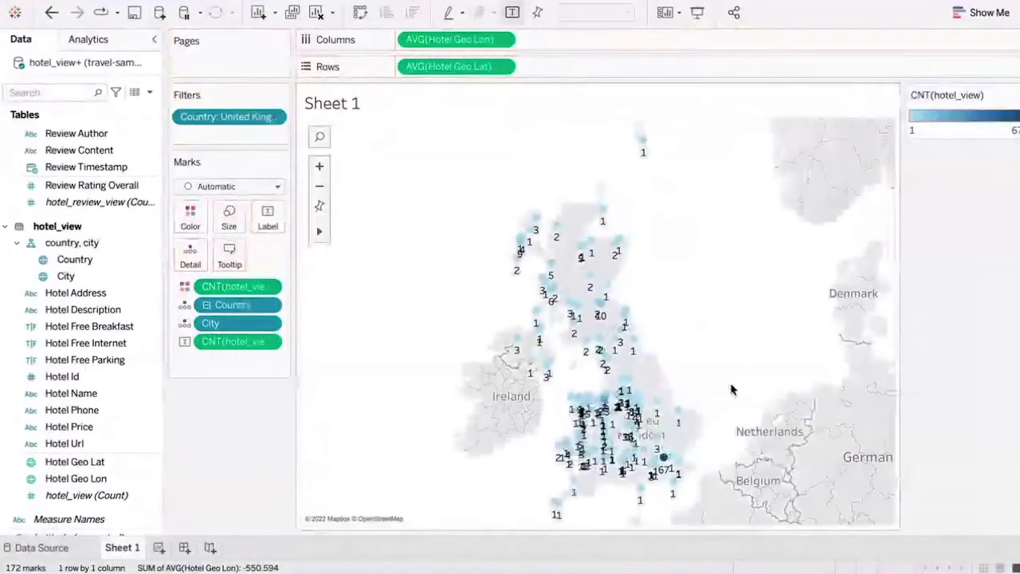
pyautogui.moveTo(603, 401)
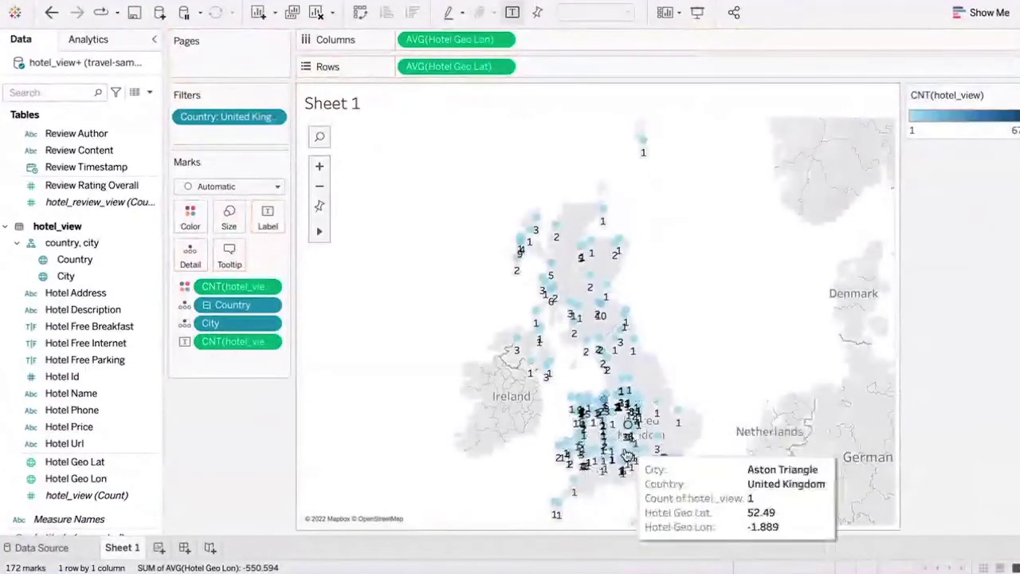
pyautogui.moveTo(637, 475)
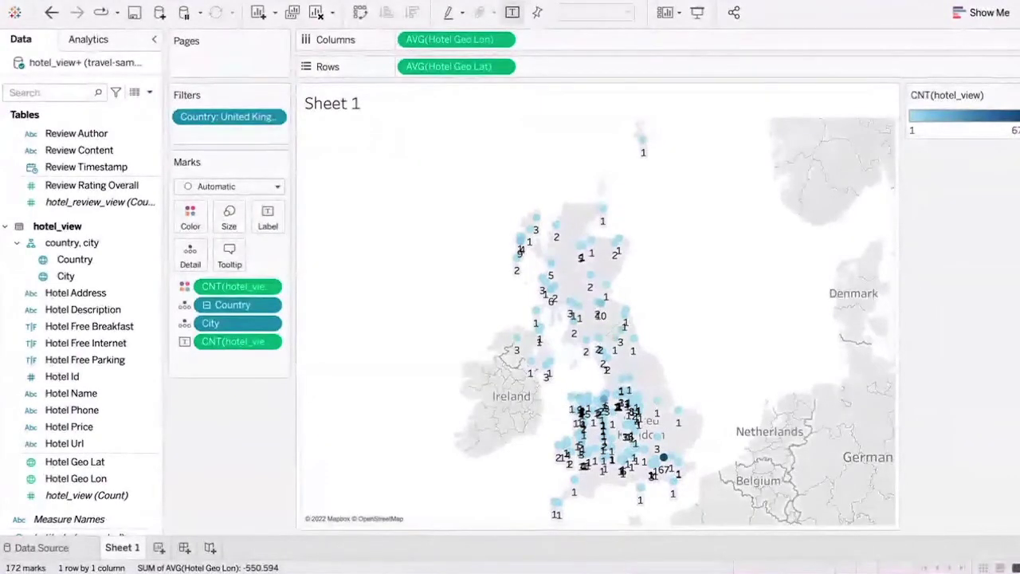
pyautogui.moveTo(86, 495); pyautogui.dragTo(229, 223)
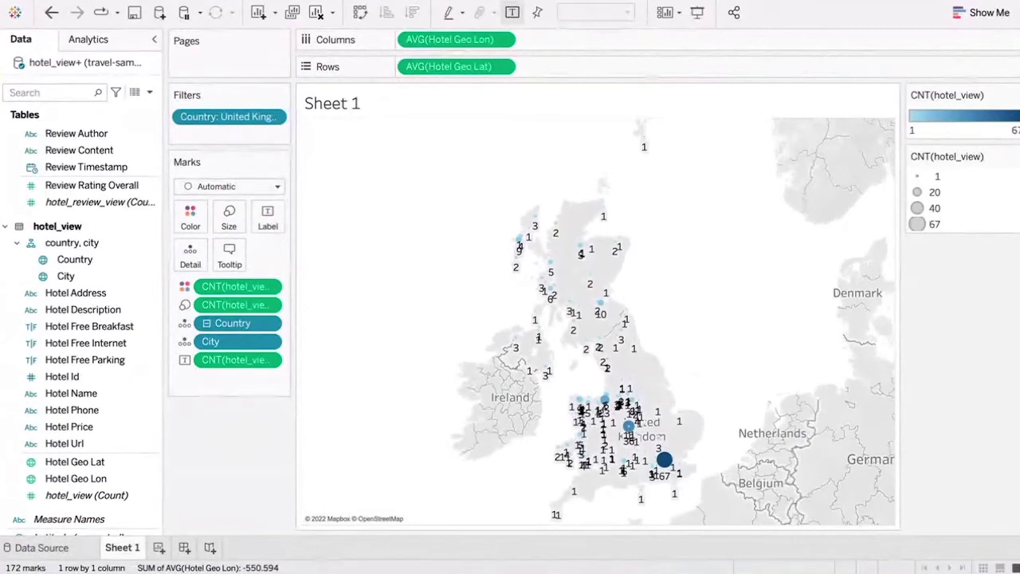
# Rename Sheet 1 as Geo View Hotels Country City and add a new worksheet.
pyautogui.moveTo(513, 571)
pyautogui.doubleClick(121, 548)
pyautogui.write('Geo View Hotels Country City')
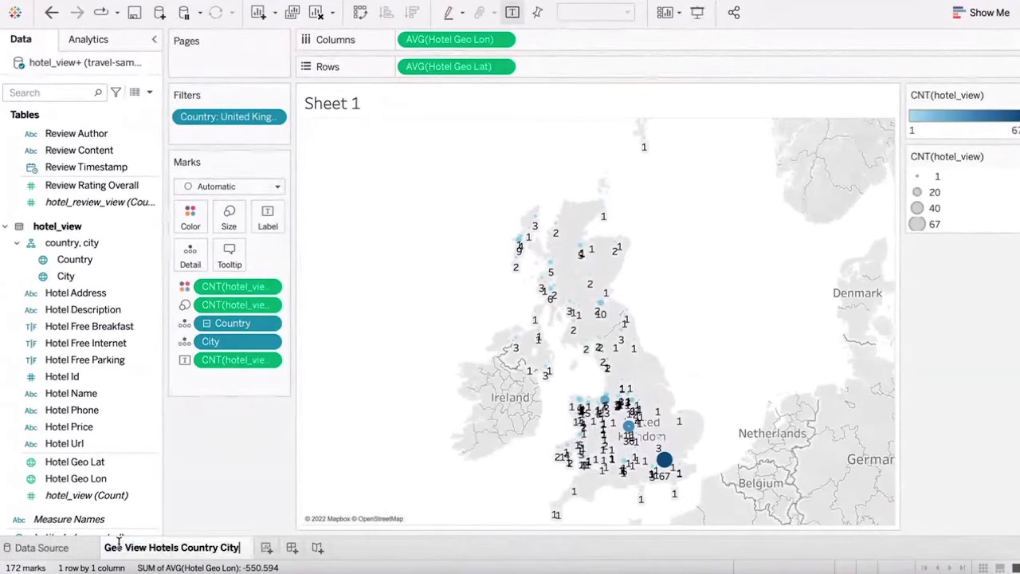
pyautogui.click(267, 548)
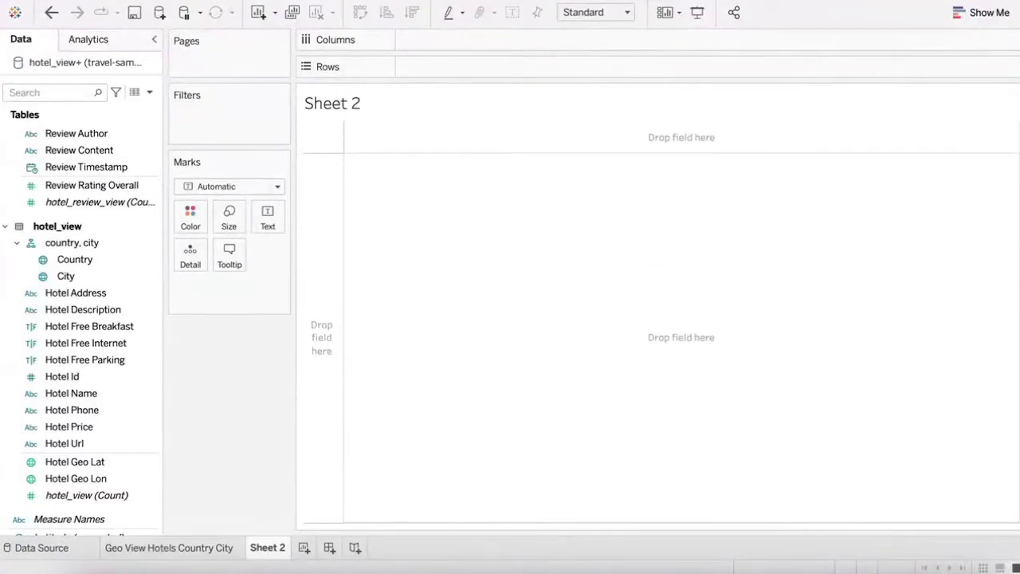
# In the Geo View Hotels Country City sheet, filter Hotel Free Breakfast to True and show its filter control.
pyautogui.click(151, 550)
pyautogui.moveTo(116, 343); pyautogui.dragTo(236, 148)
pyautogui.click(348, 162)
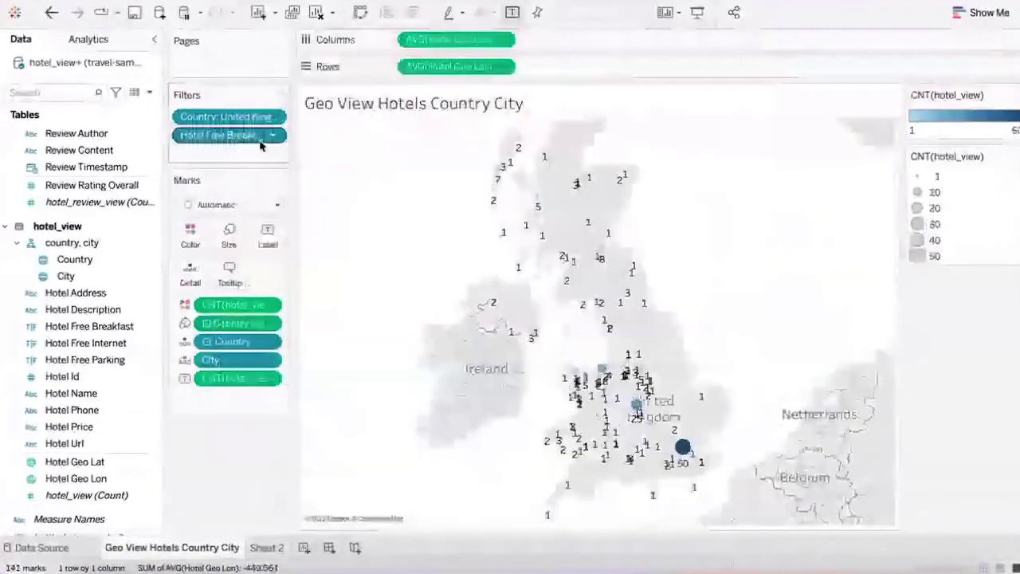
pyautogui.click(272, 135)
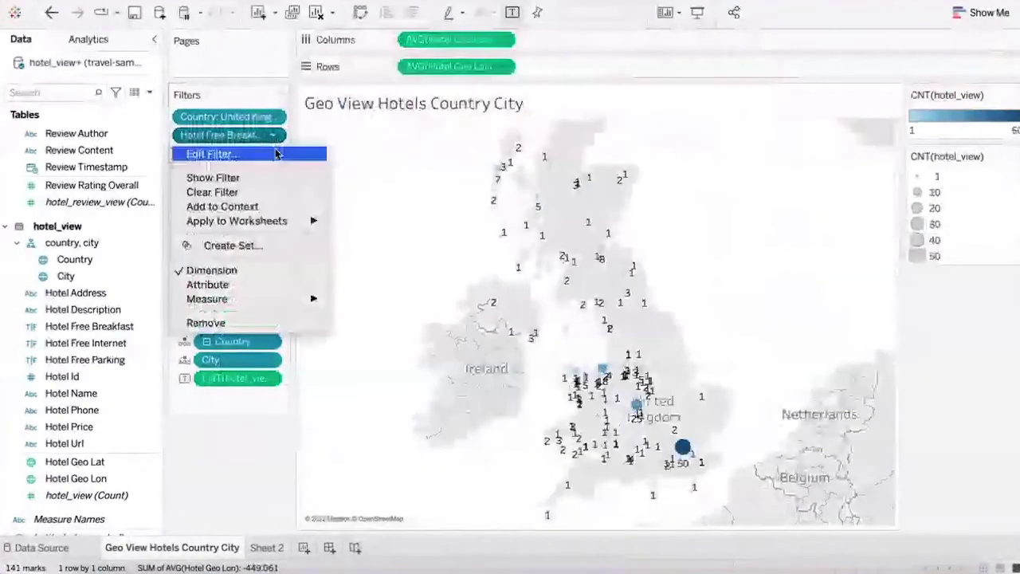
pyautogui.click(233, 178)
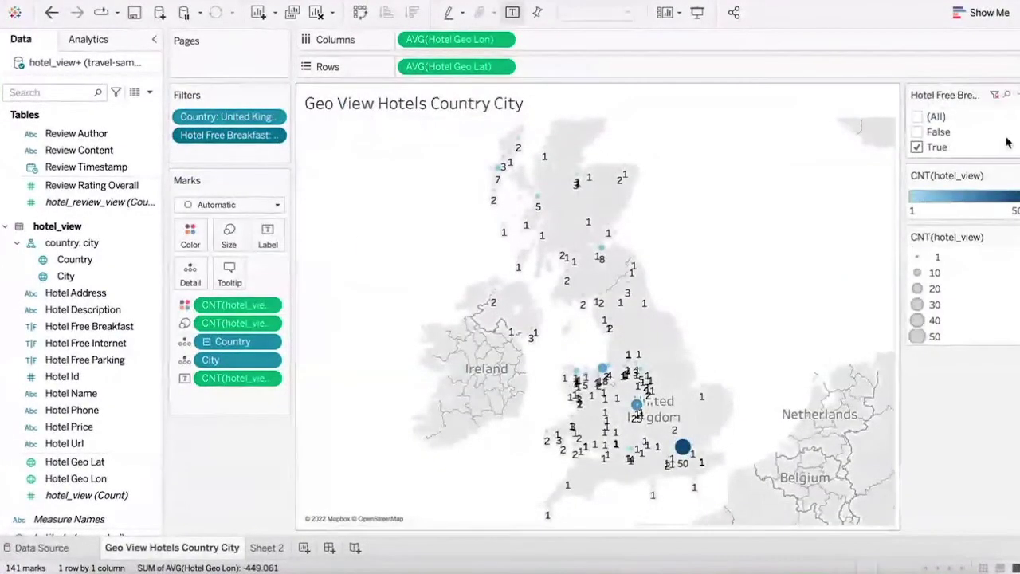
# Filter the map by Hotel Free Internet set to True and show that filter's control beside the map.
pyautogui.moveTo(114, 350); pyautogui.dragTo(243, 154)
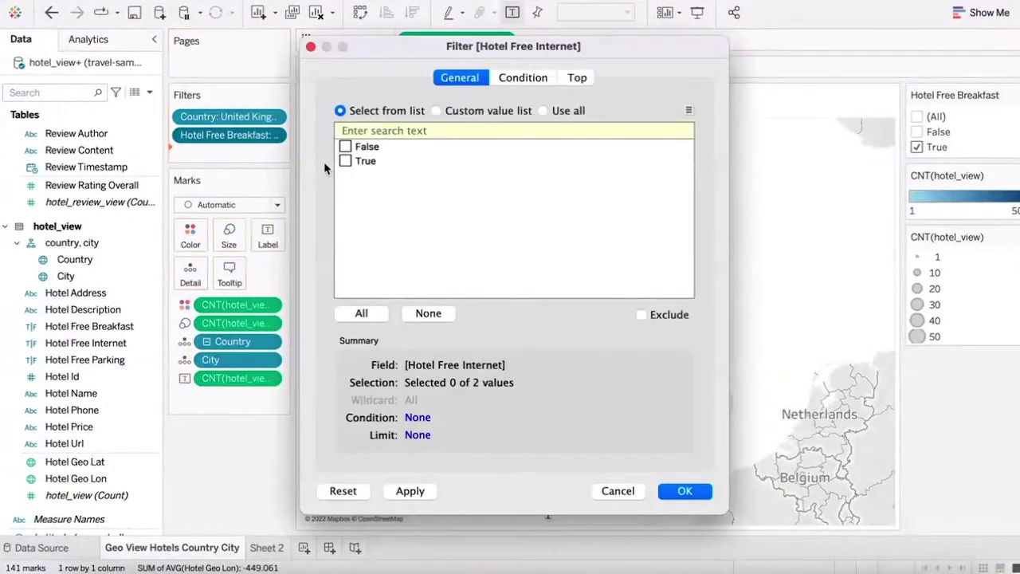
pyautogui.click(346, 160)
pyautogui.click(685, 492)
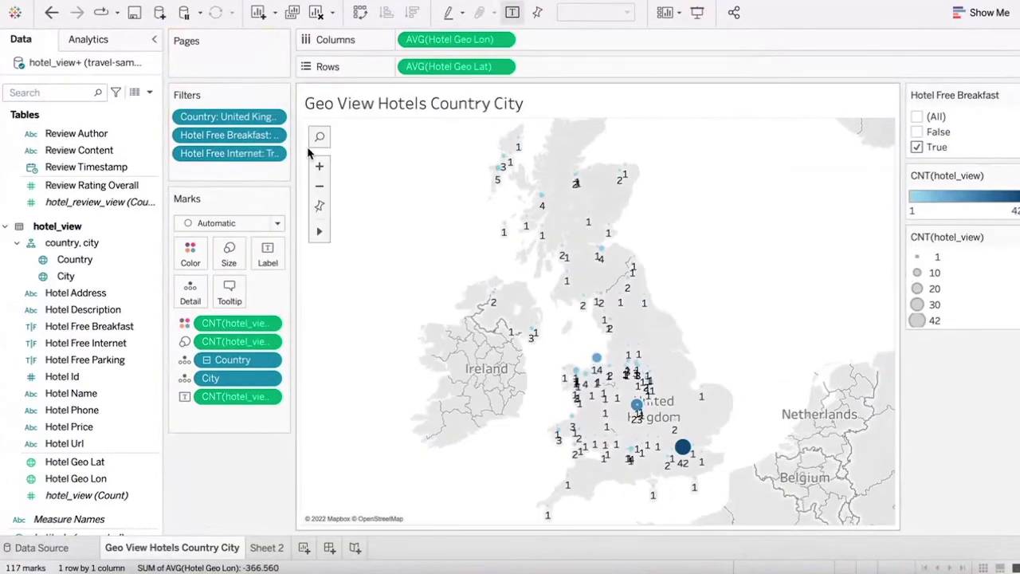
pyautogui.click(272, 154)
pyautogui.click(303, 125)
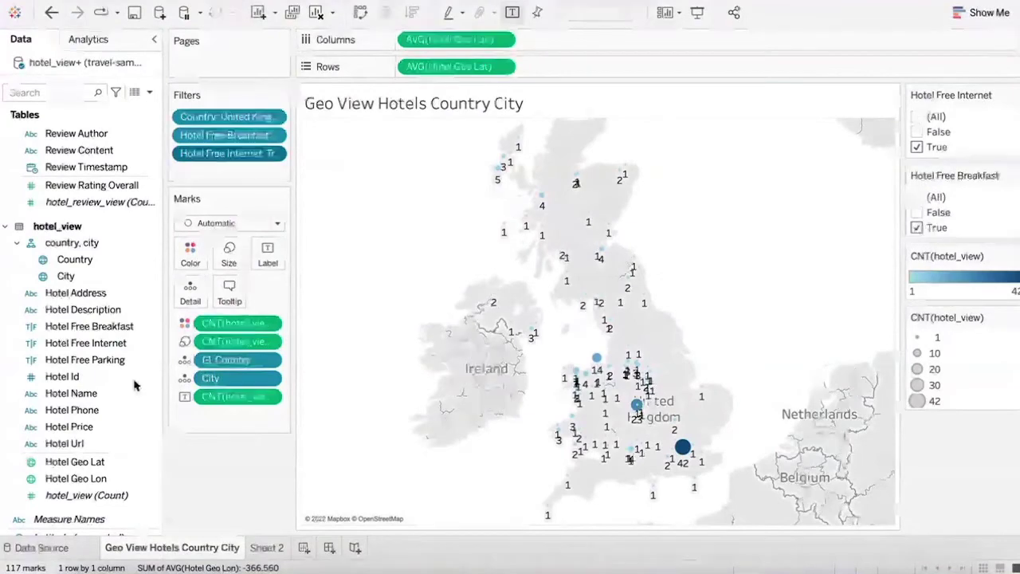
# Filter the map by Hotel Free Parking set to True and show that filter's control beside the map.
pyautogui.moveTo(145, 360); pyautogui.dragTo(261, 184)
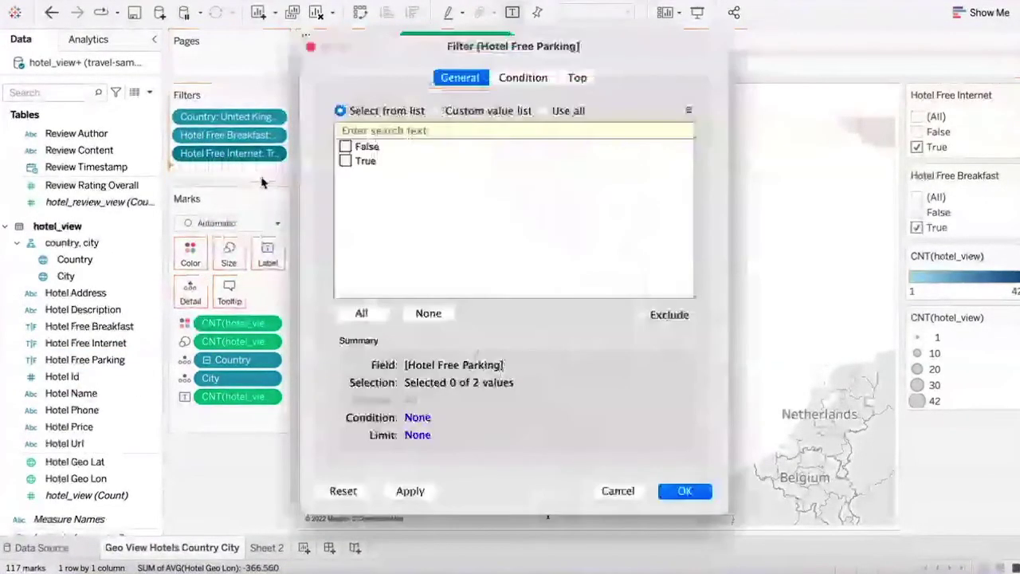
pyautogui.click(345, 161)
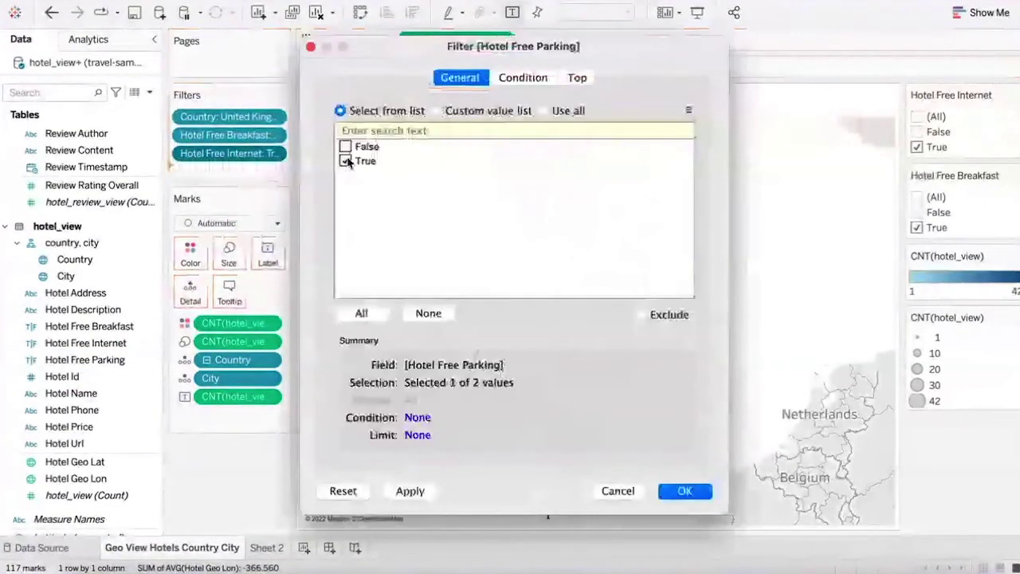
pyautogui.click(685, 491)
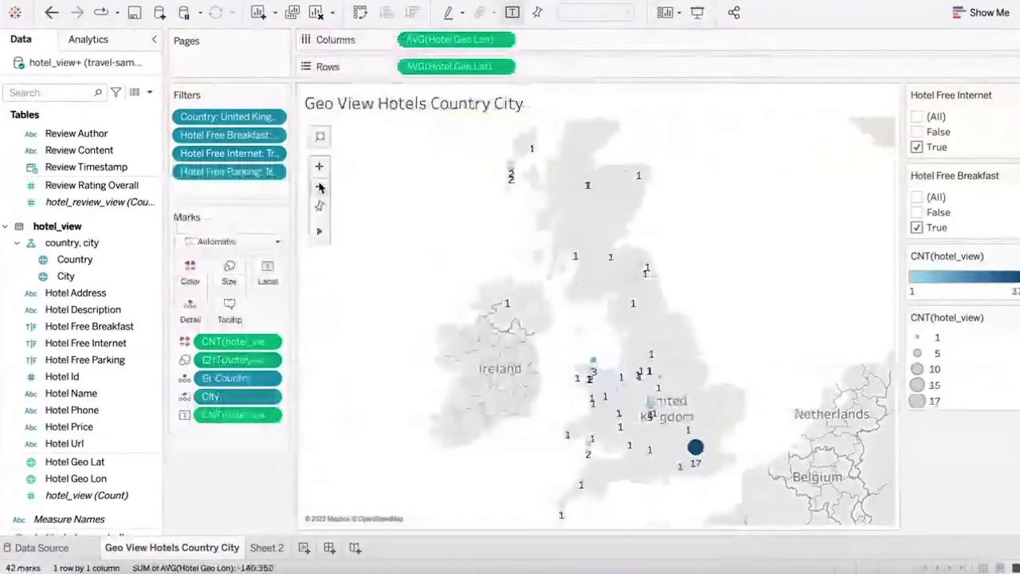
pyautogui.click(273, 172)
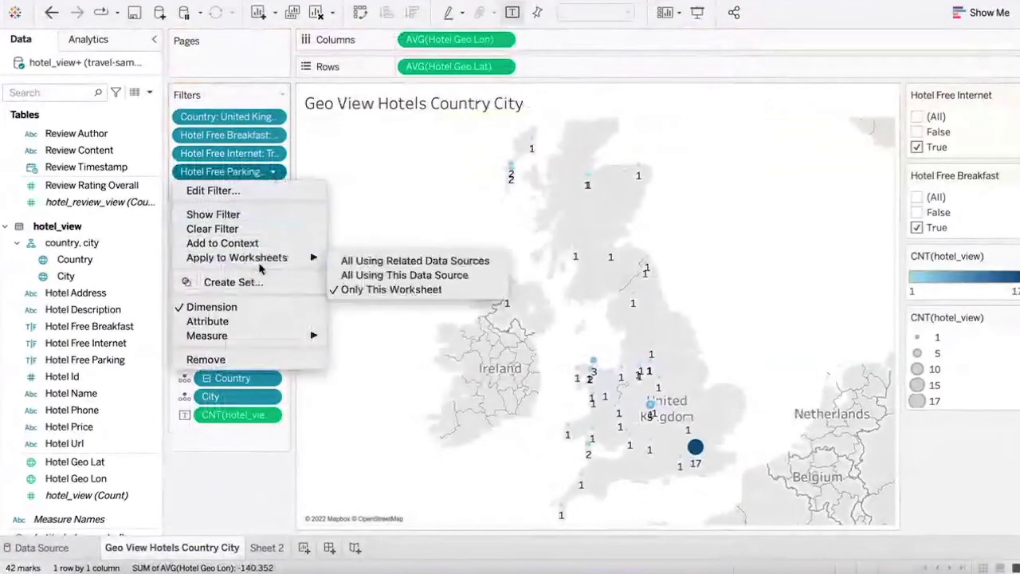
pyautogui.click(219, 215)
# Show the Country filter control beside the map and look through its country options.
pyautogui.click(274, 119)
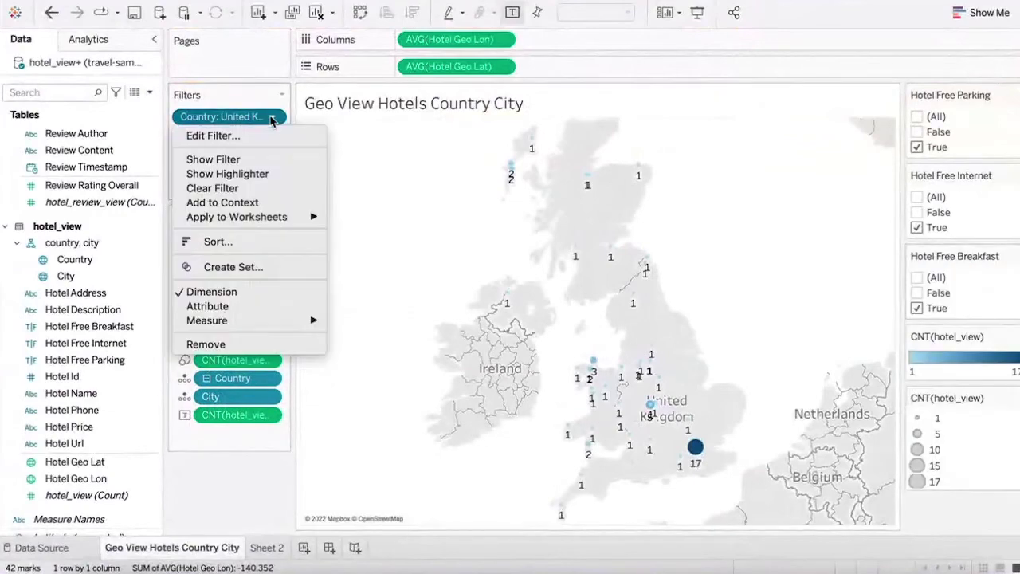
pyautogui.click(255, 165)
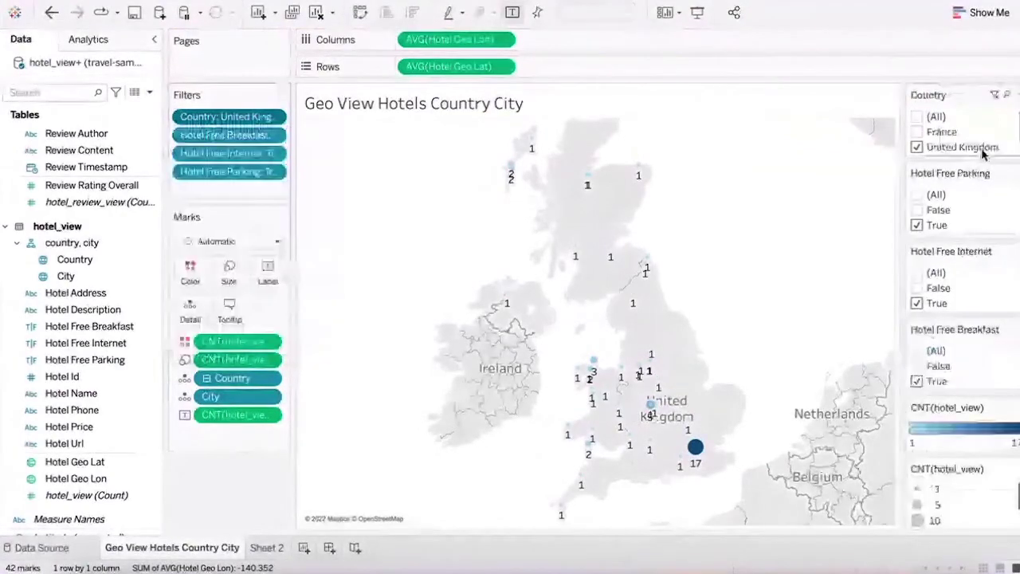
pyautogui.scroll(-1, 974, 152)
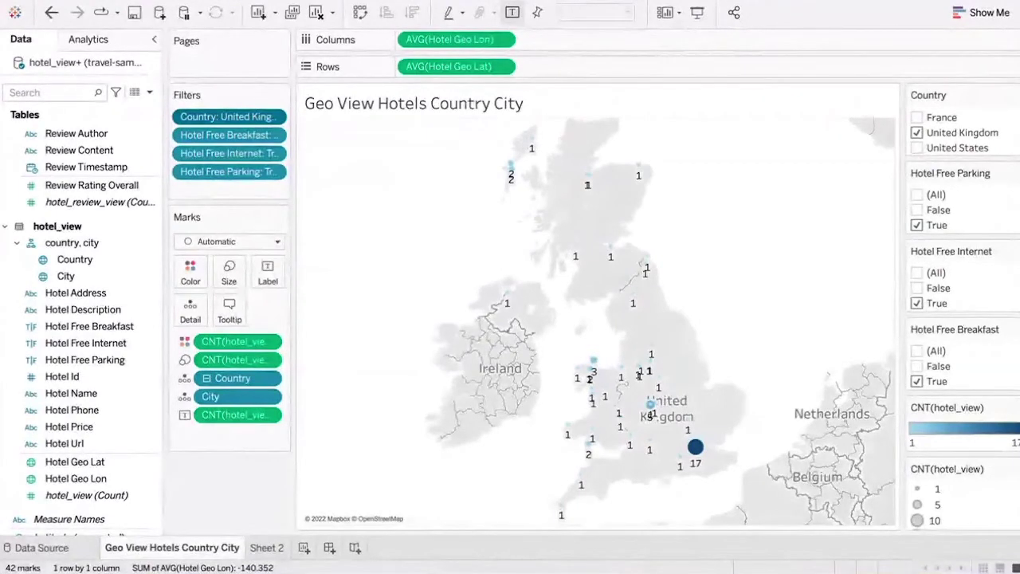
# On Sheet 2, set the default aggregation of Review Rating Overall in hotel_review_view to Average.
pyautogui.click(268, 549)
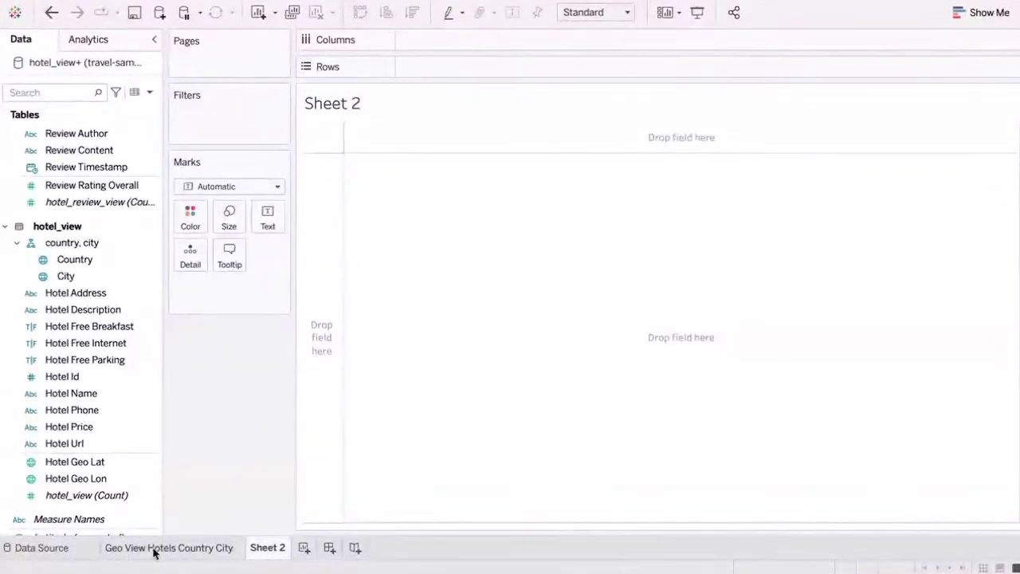
pyautogui.scroll(-2, 117, 392)
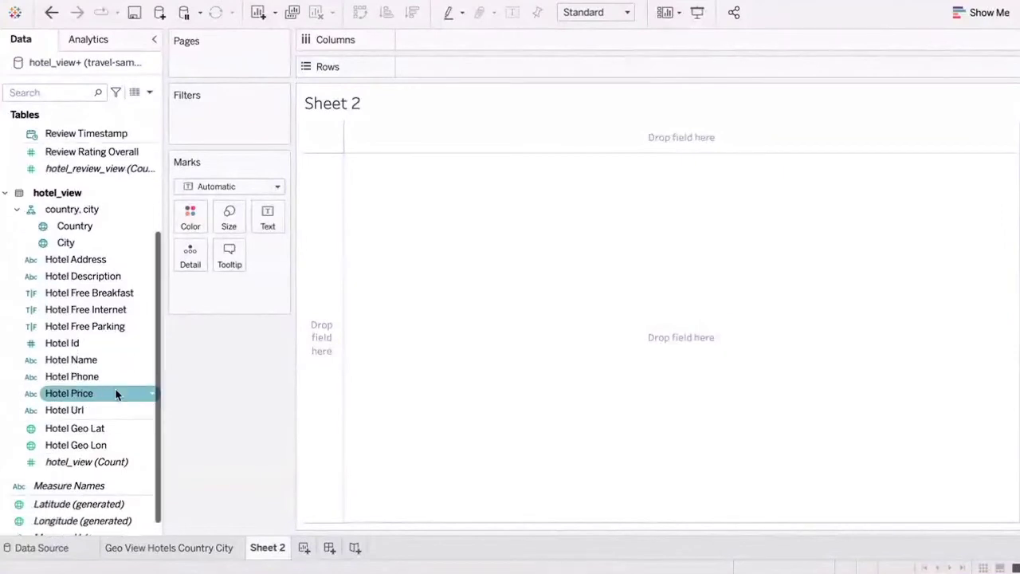
pyautogui.scroll(4, 116, 391)
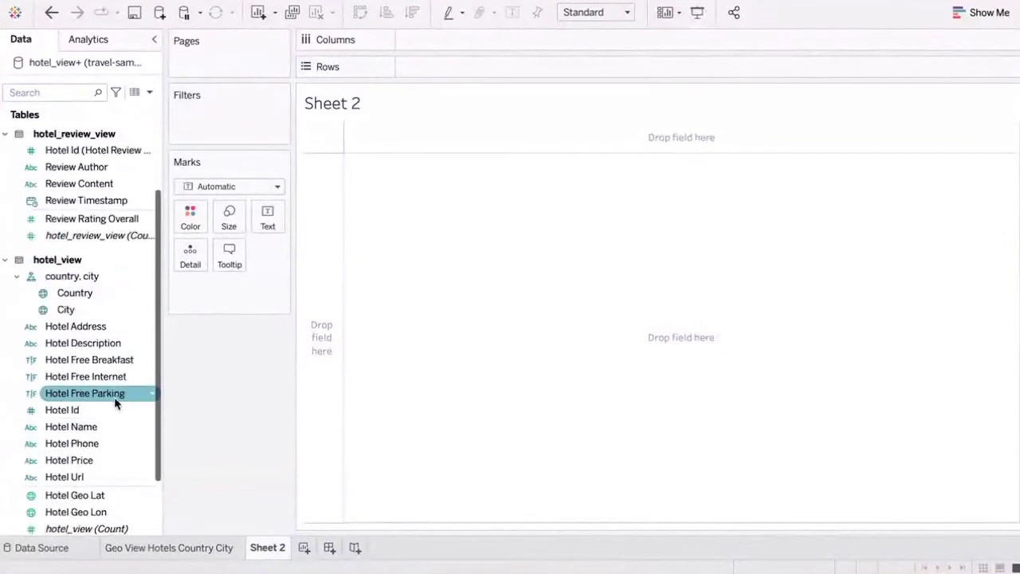
pyautogui.rightClick(116, 220)
pyautogui.moveTo(226, 391)
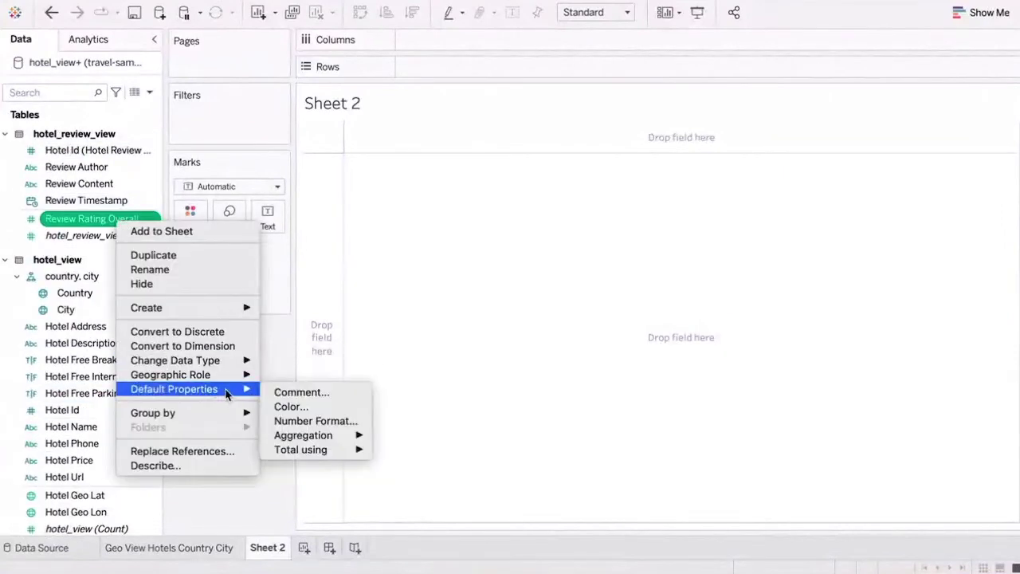
pyautogui.moveTo(341, 437)
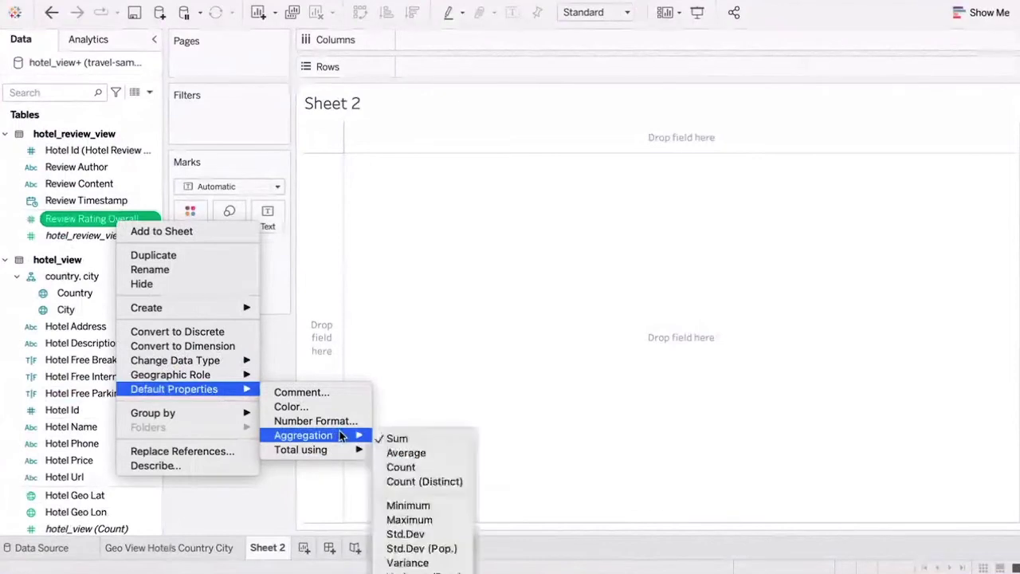
pyautogui.click(428, 453)
pyautogui.click(114, 276)
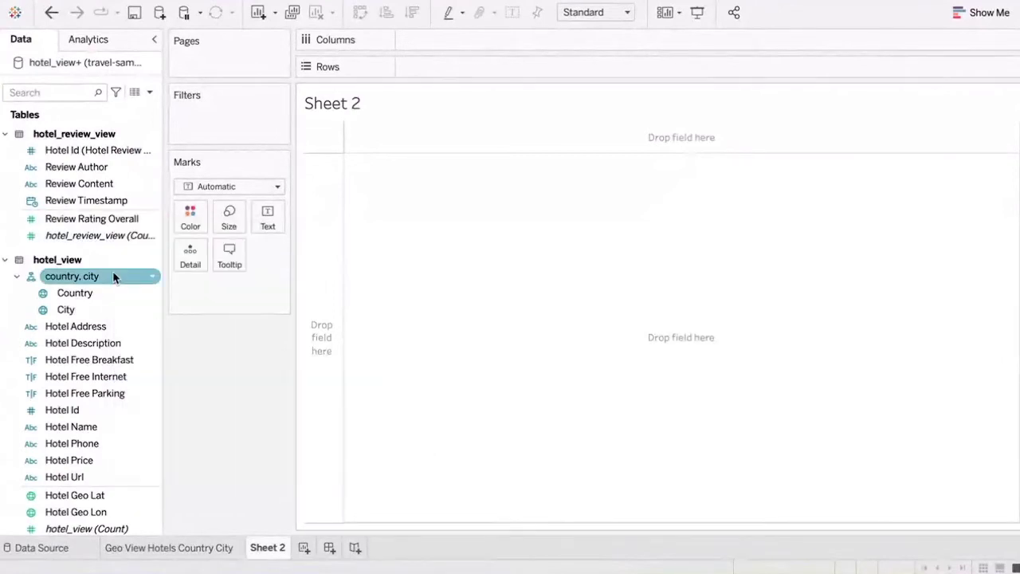
# Build a text table on Sheet 2 from the hotel_review_view count, Review Rating Overall, City and Hotel Name.
pyautogui.click(114, 236)
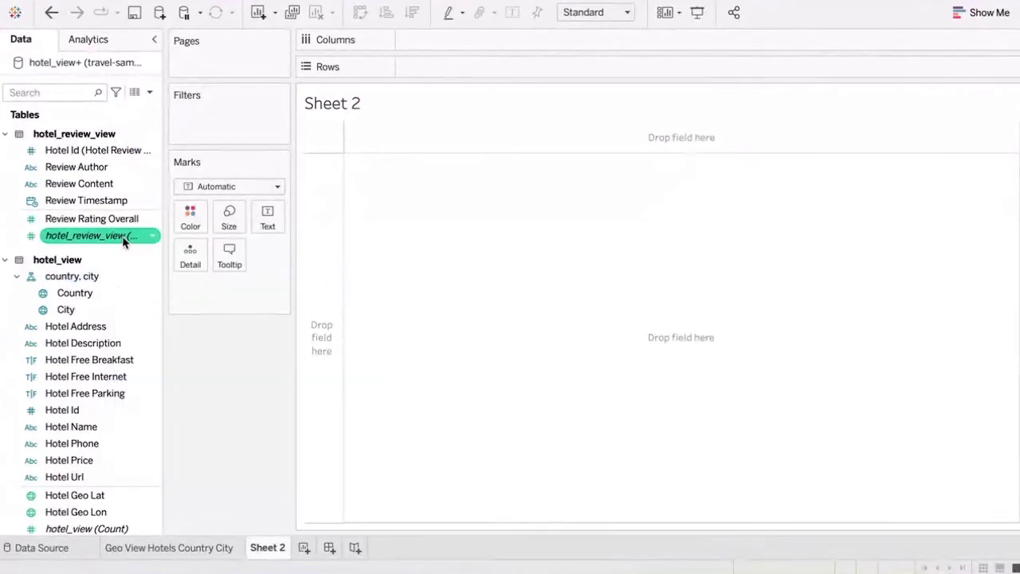
pyautogui.click(136, 377)
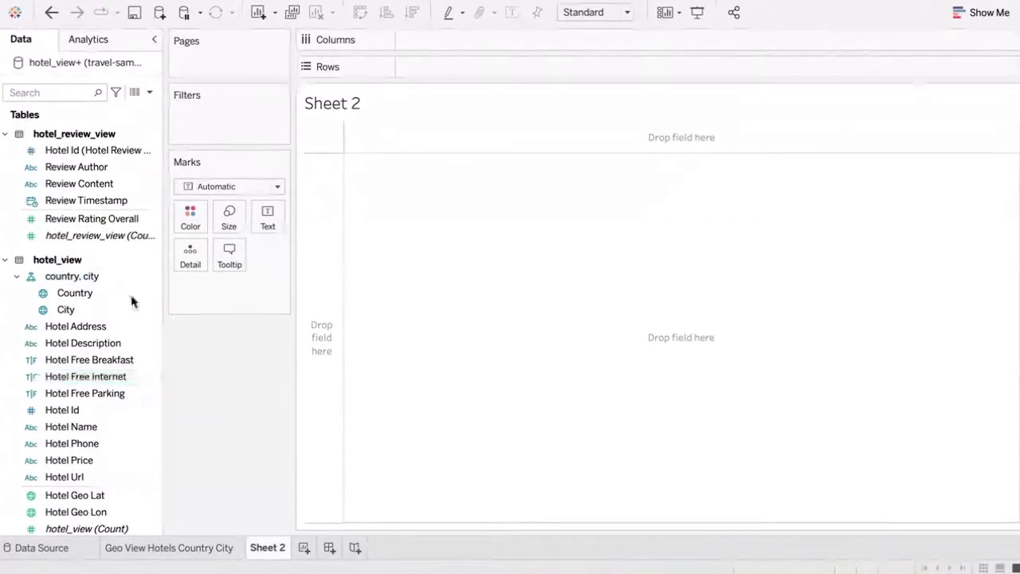
pyautogui.click(125, 236)
pyautogui.keyDown('ctrl'); pyautogui.click(128, 220); pyautogui.keyUp('ctrl')
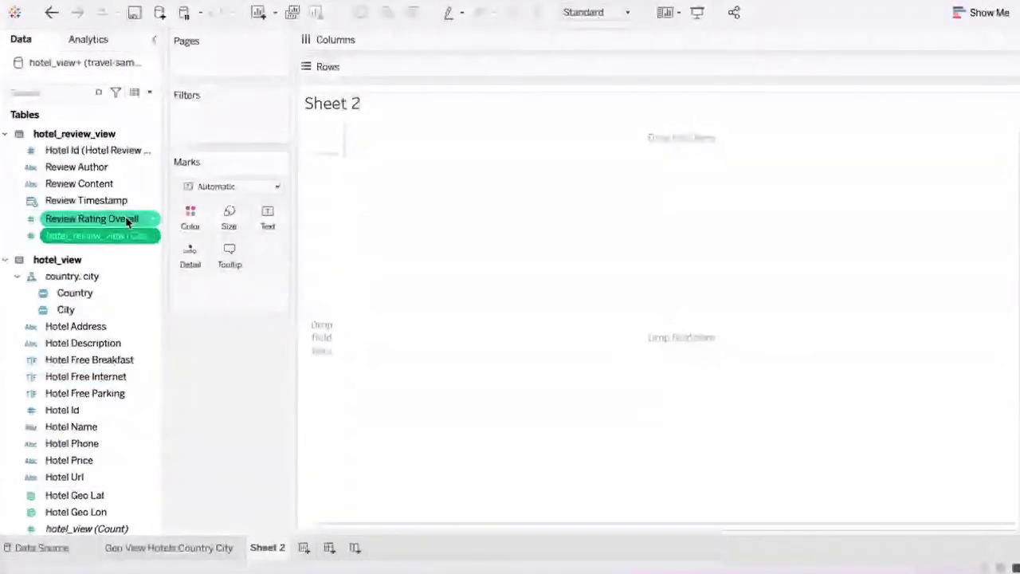
pyautogui.scroll(1, 112, 226)
pyautogui.scroll(-3, 112, 224)
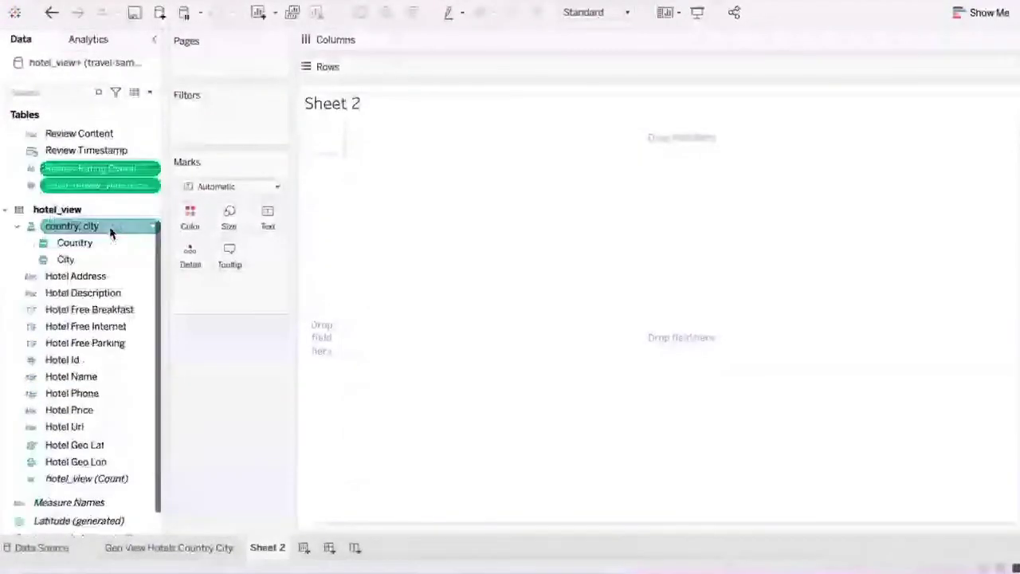
pyautogui.keyDown('ctrl'); pyautogui.click(68, 227); pyautogui.keyUp('ctrl')
pyautogui.keyDown('ctrl'); pyautogui.click(80, 342); pyautogui.keyUp('ctrl')
pyautogui.moveTo(123, 225); pyautogui.dragTo(599, 246)
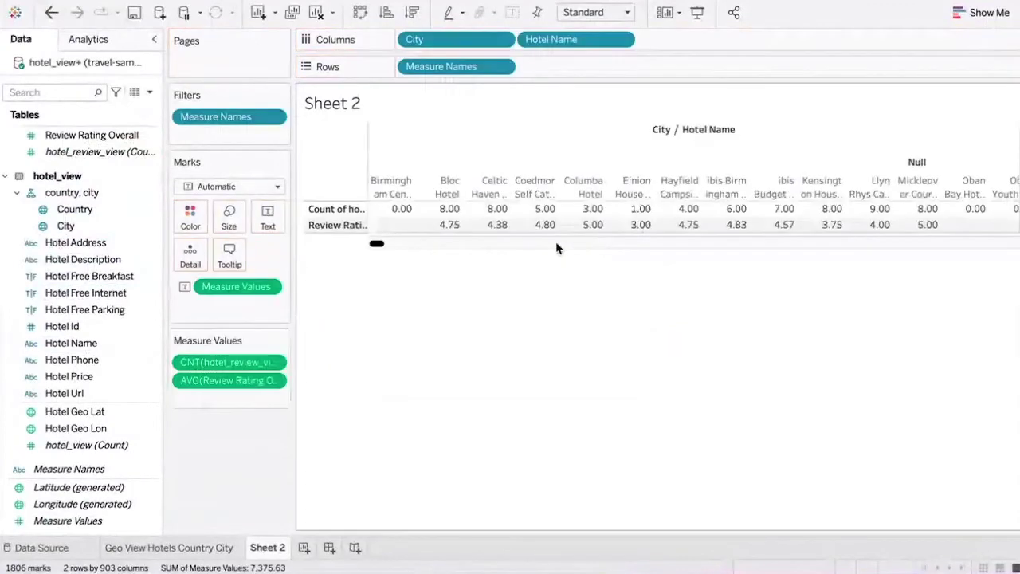
# Convert the Sheet 2 table to a horizontal bar chart using Show Me.
pyautogui.click(969, 14)
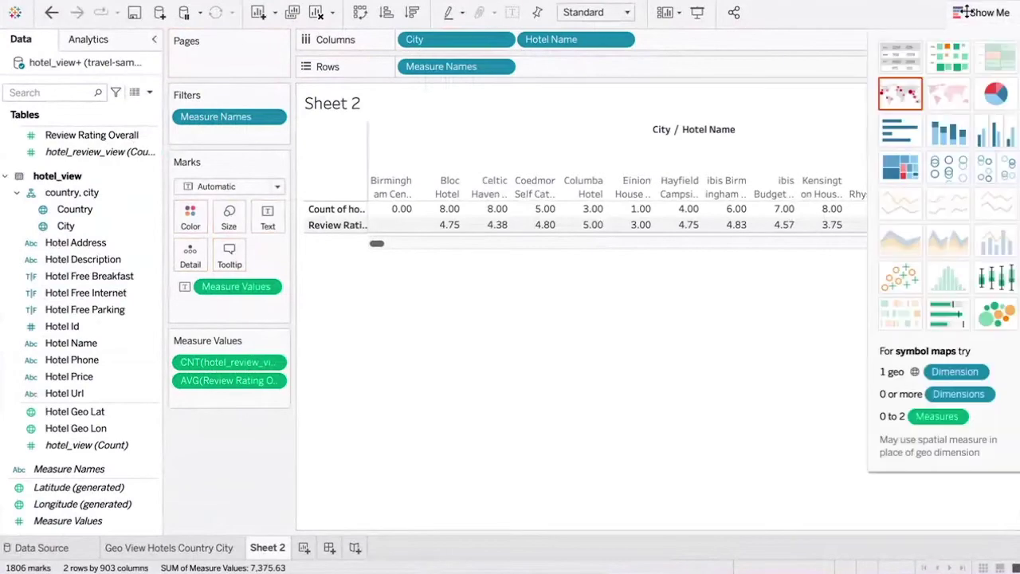
pyautogui.click(898, 130)
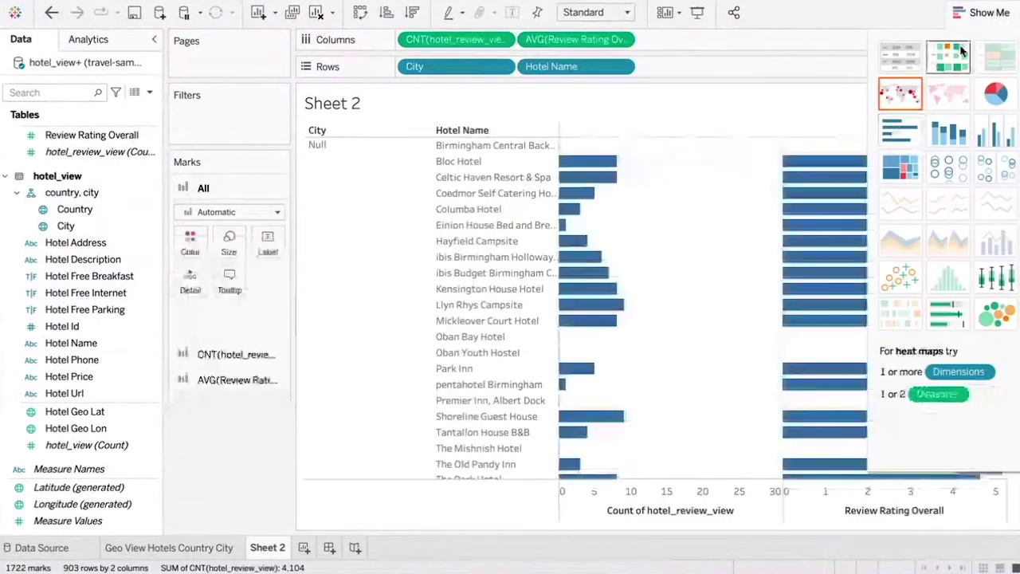
pyautogui.click(989, 12)
pyautogui.moveTo(577, 163)
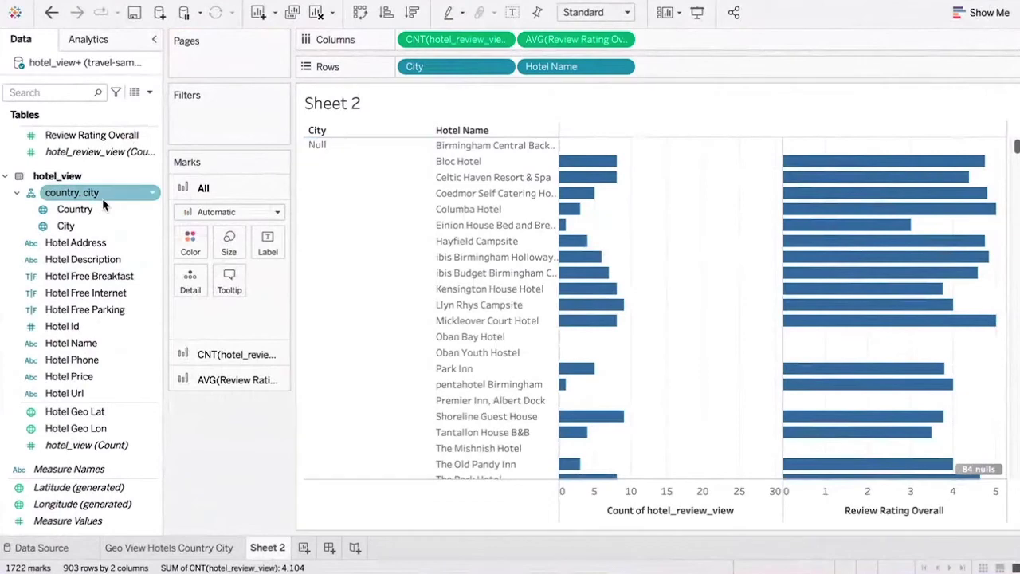
# Add a City filter to the sheet that leaves out the Null city.
pyautogui.moveTo(79, 230); pyautogui.dragTo(243, 113)
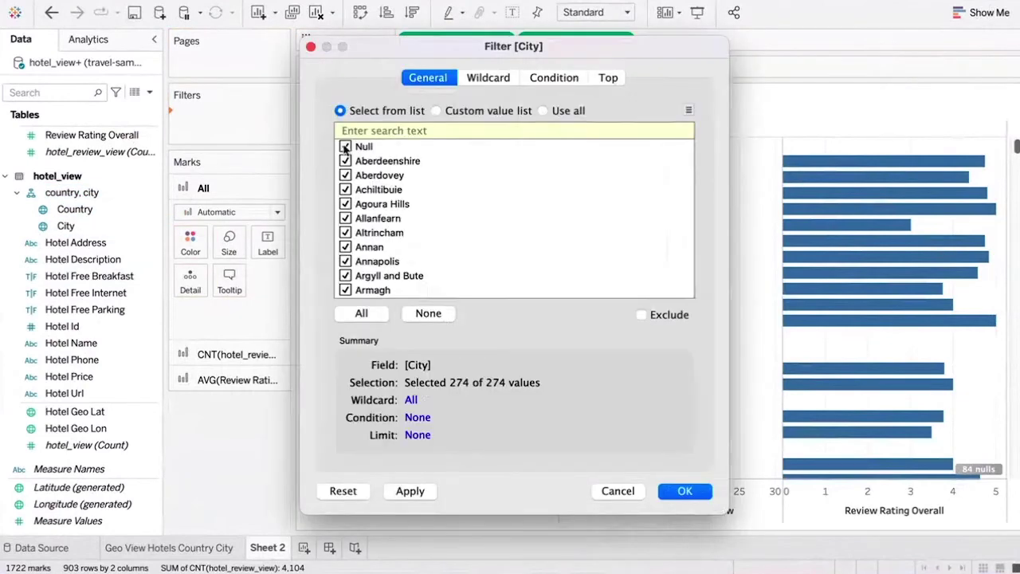
pyautogui.click(345, 147)
pyautogui.click(686, 491)
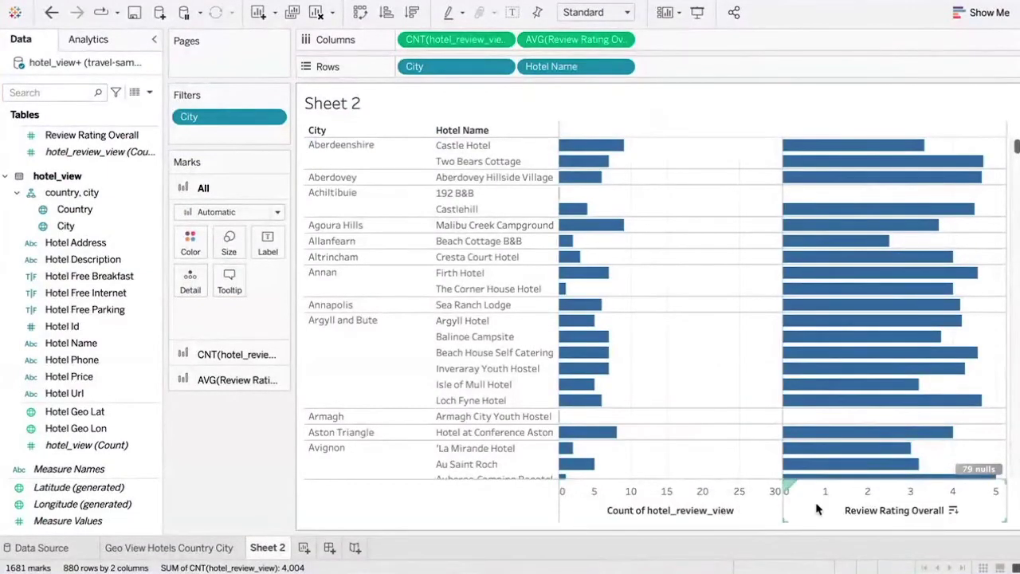
# Sort the hotels by Review Rating Overall in descending order and show mark labels on all bars.
pyautogui.click(953, 511)
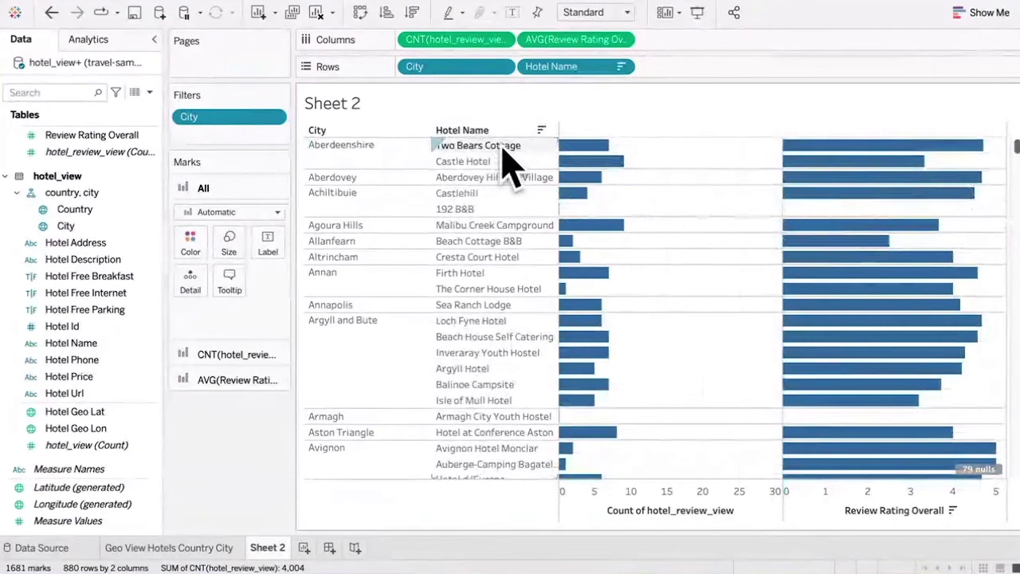
pyautogui.click(268, 251)
pyautogui.click(335, 278)
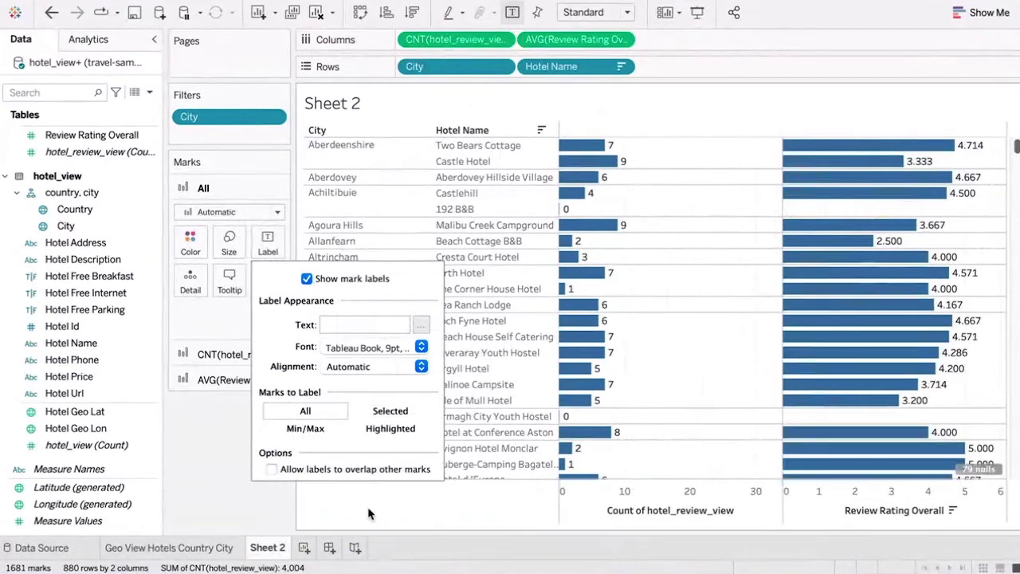
pyautogui.click(573, 501)
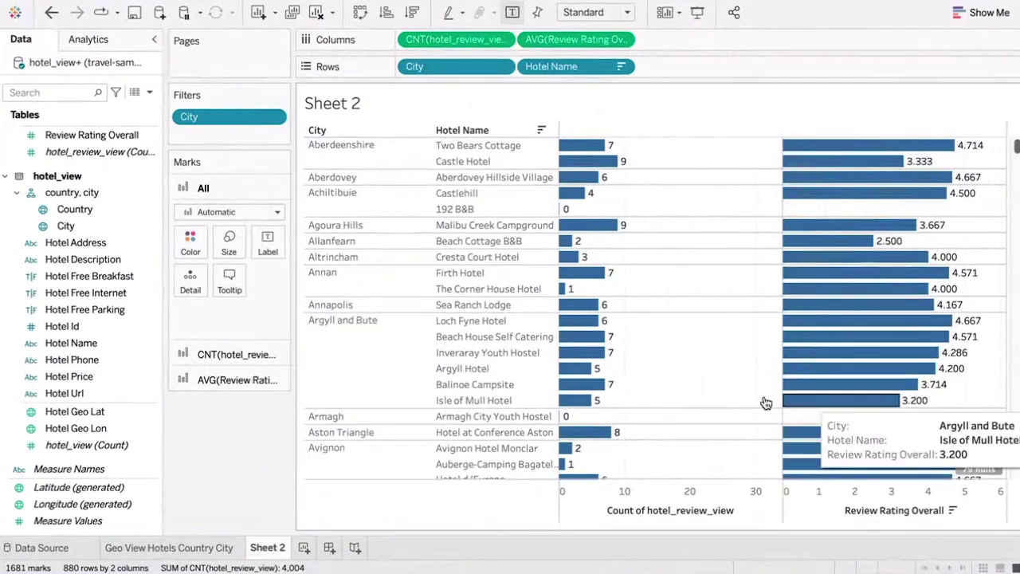
# Set the default number format of Review Rating Overall to Number (Custom) with 0 decimal places.
pyautogui.click(110, 345)
pyautogui.scroll(2, 110, 343)
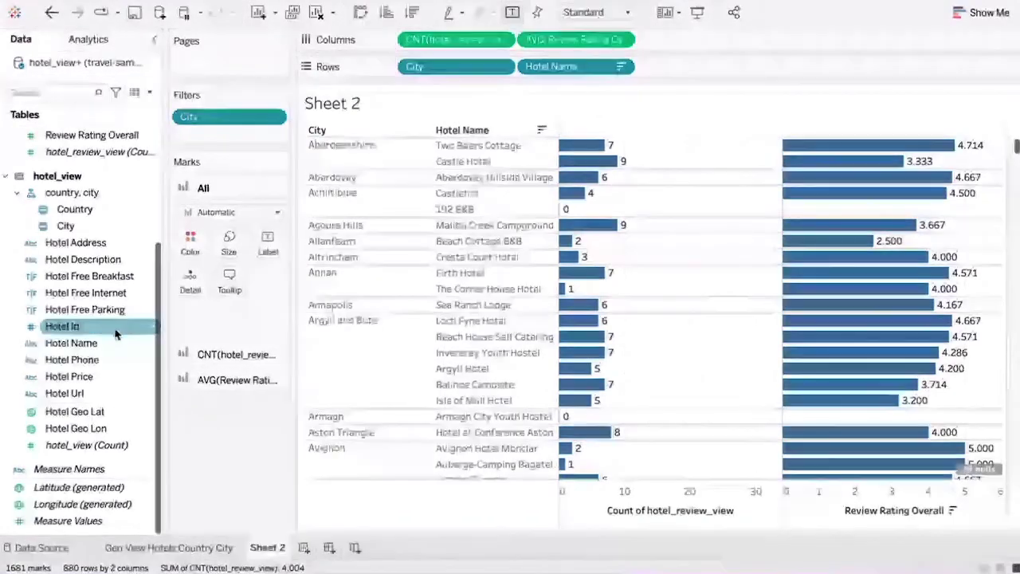
pyautogui.scroll(1, 111, 335)
pyautogui.click(131, 226)
pyautogui.rightClick(123, 228)
pyautogui.moveTo(226, 411)
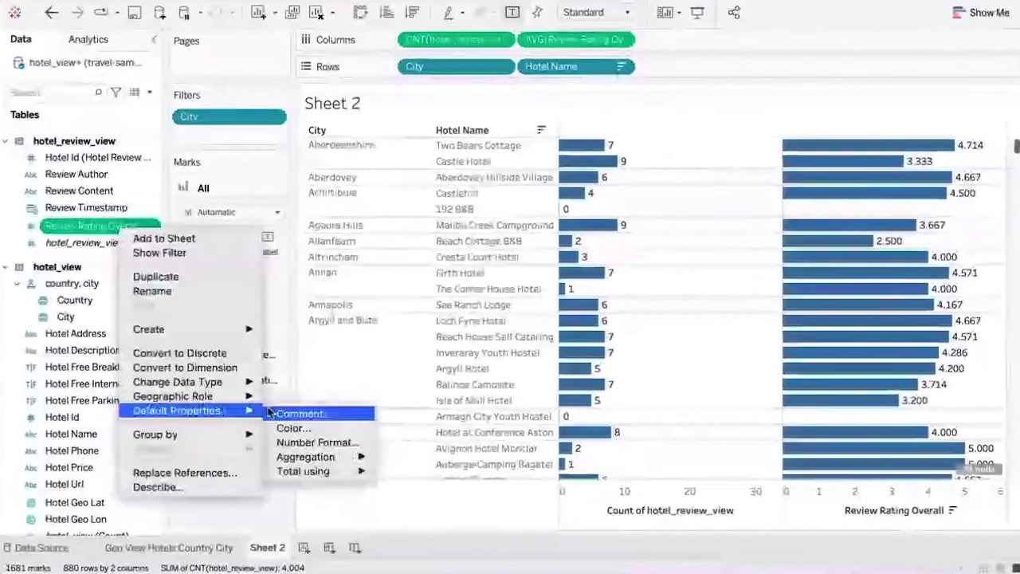
pyautogui.click(316, 443)
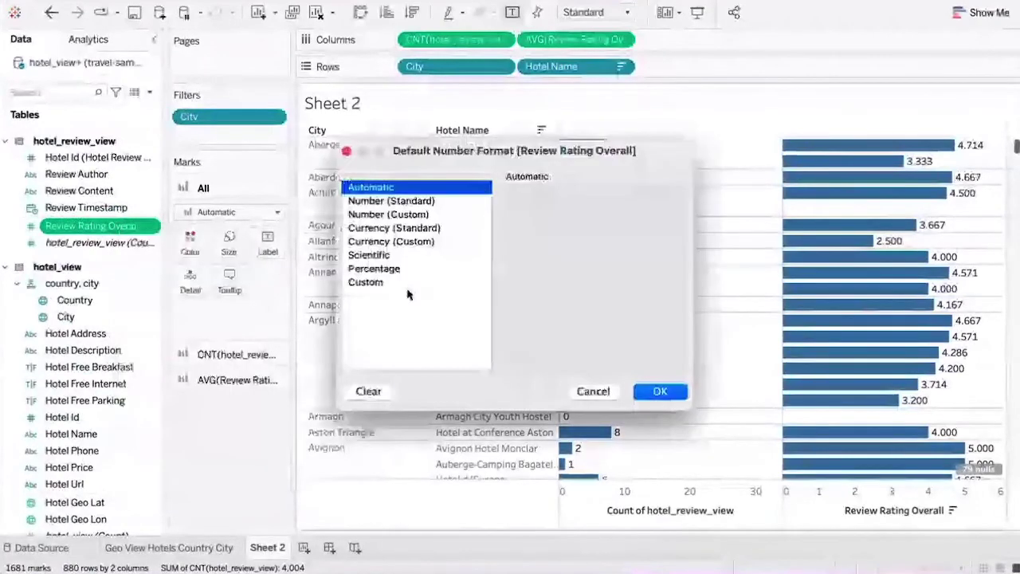
pyautogui.click(388, 215)
pyautogui.click(556, 219)
pyautogui.click(556, 218)
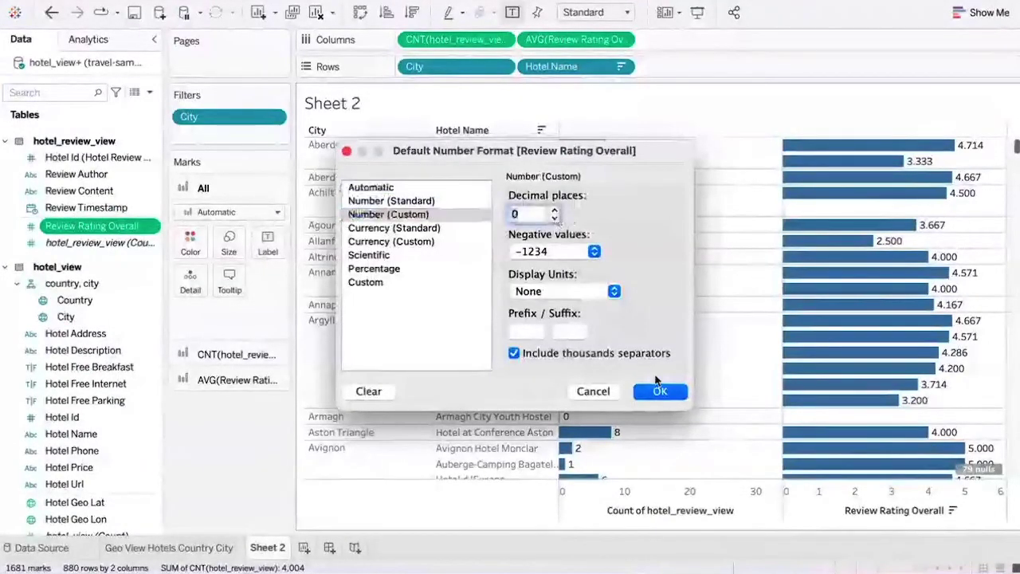
pyautogui.click(664, 394)
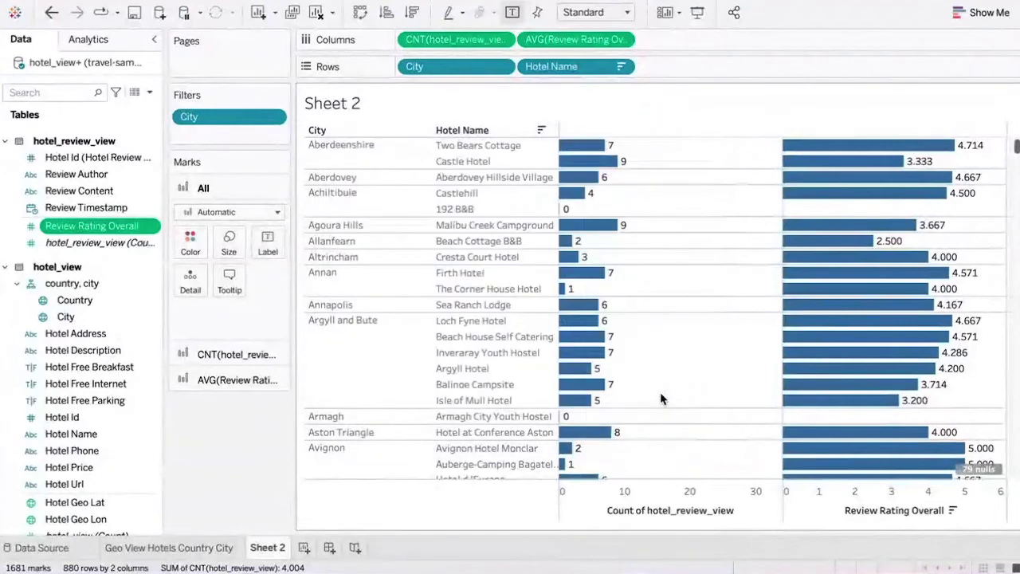
pyautogui.moveTo(920, 210)
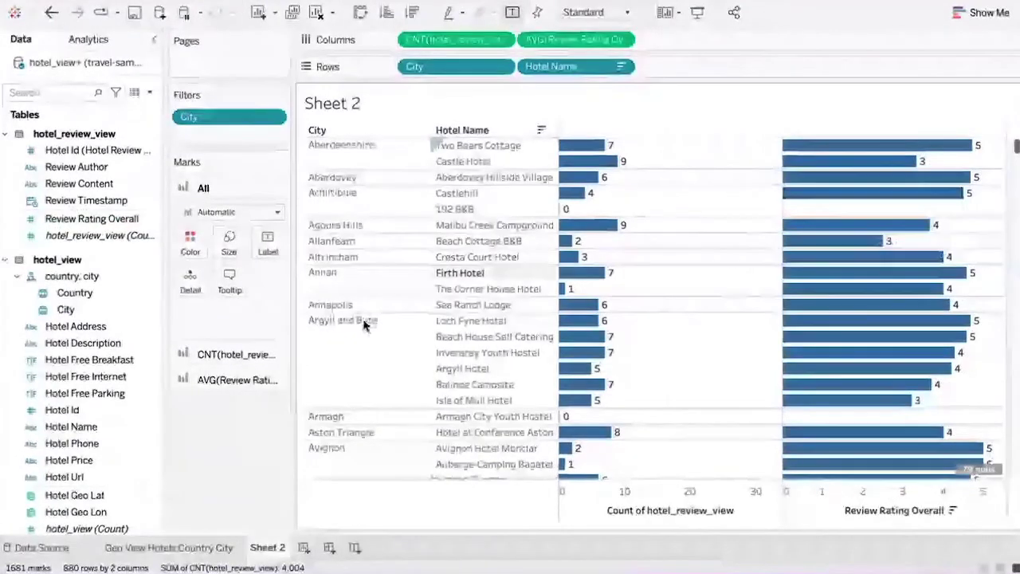
# Color the average Review Rating Overall bars orange.
pyautogui.click(235, 381)
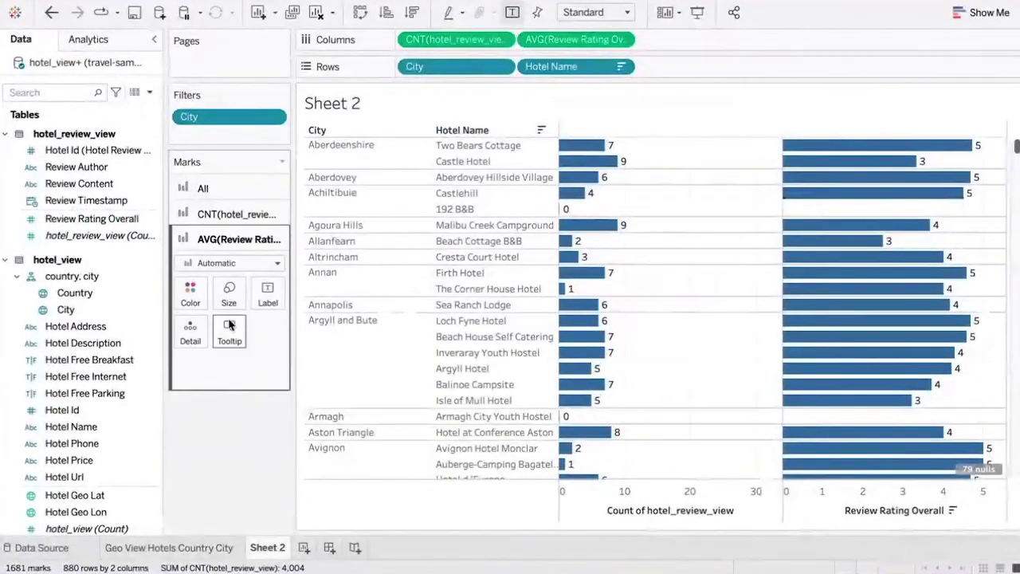
pyautogui.click(191, 294)
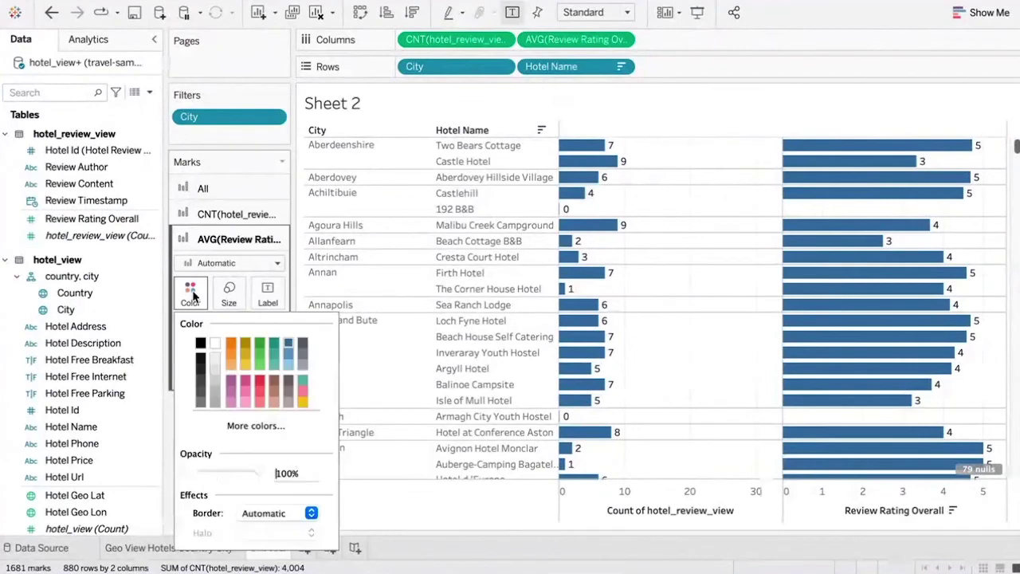
pyautogui.click(231, 344)
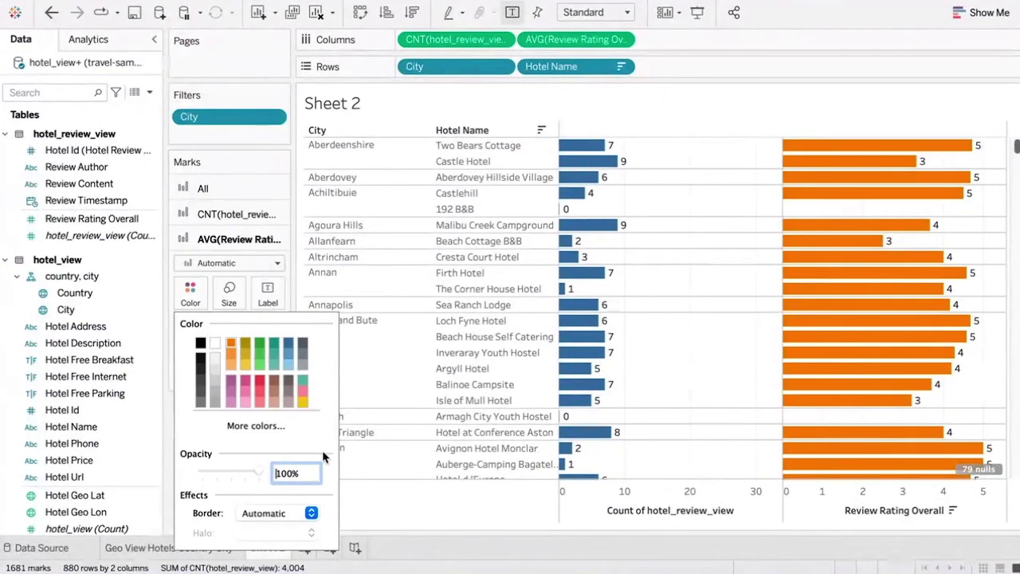
pyautogui.click(230, 240)
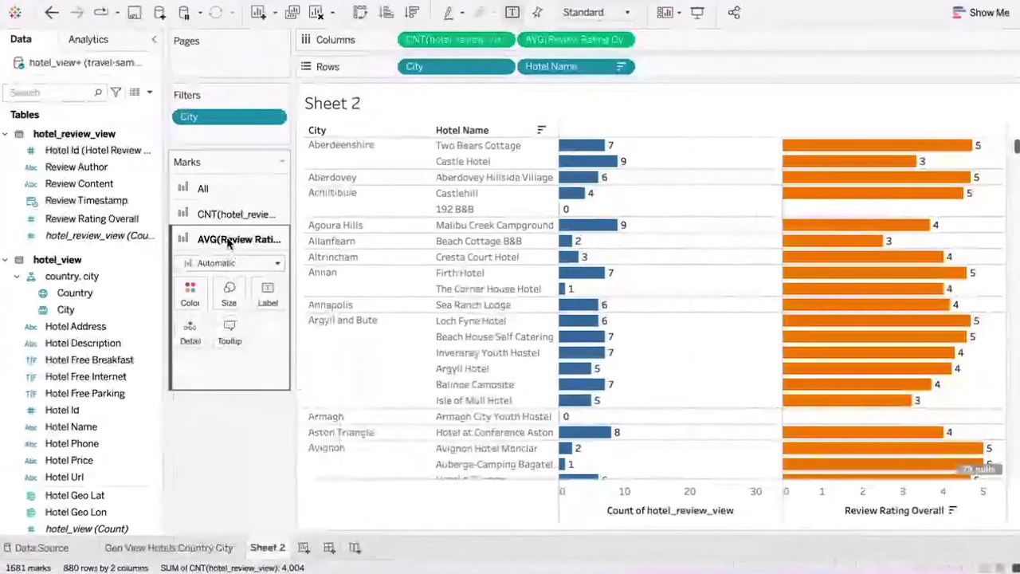
# Color the hotel_review_view count bars a lighter blue.
pyautogui.click(227, 215)
pyautogui.click(191, 267)
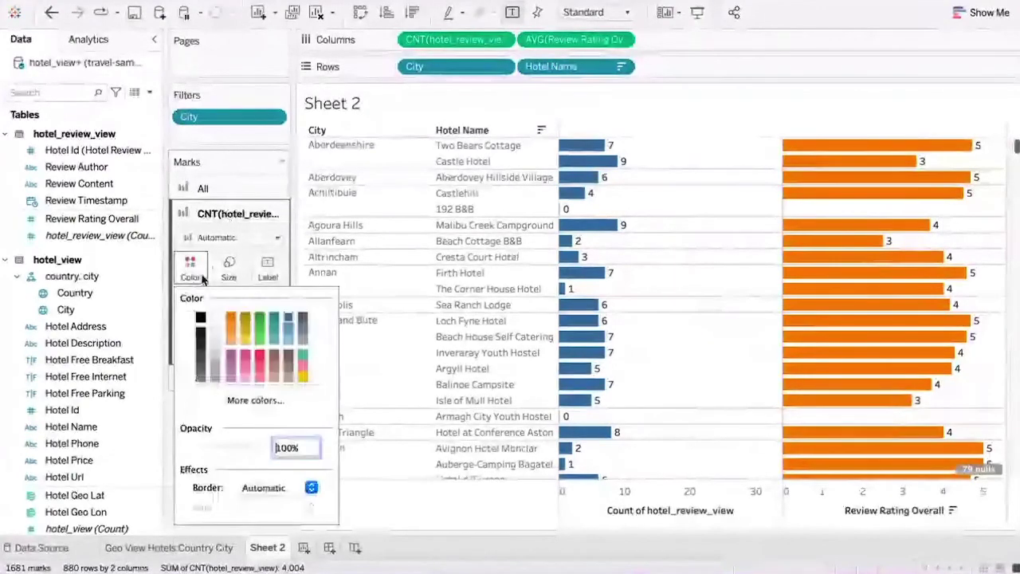
pyautogui.click(288, 331)
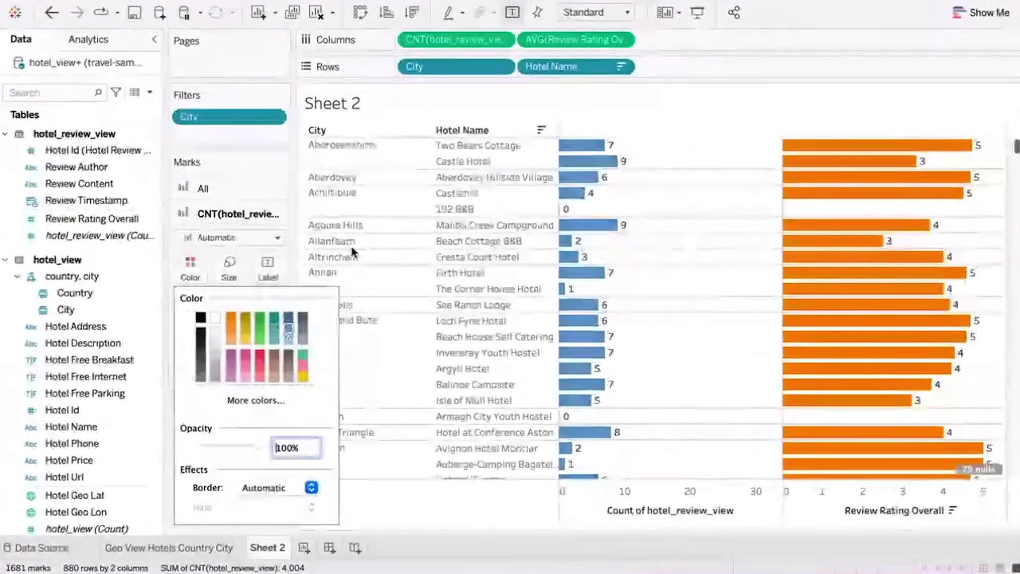
pyautogui.click(247, 100)
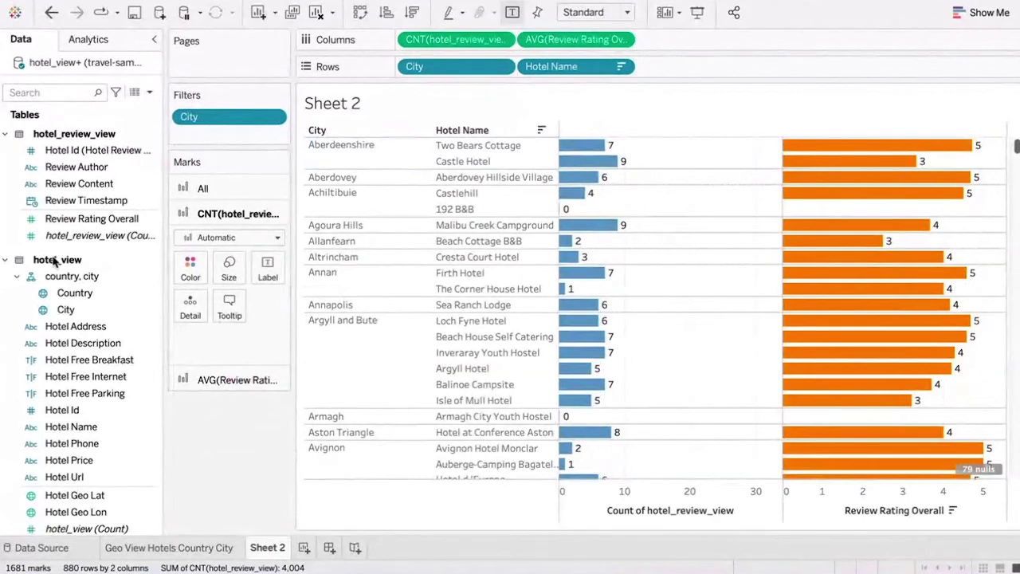
# Add the hotel_endorsement_view count as a third measure in the columns, after the average review rating.
pyautogui.moveTo(100, 184); pyautogui.dragTo(737, 42)
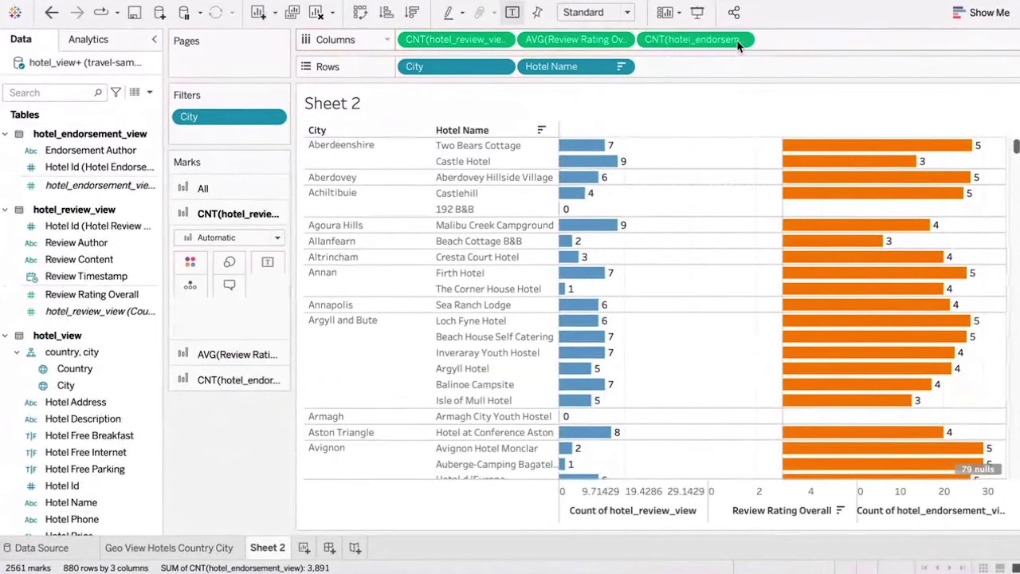
pyautogui.moveTo(901, 161)
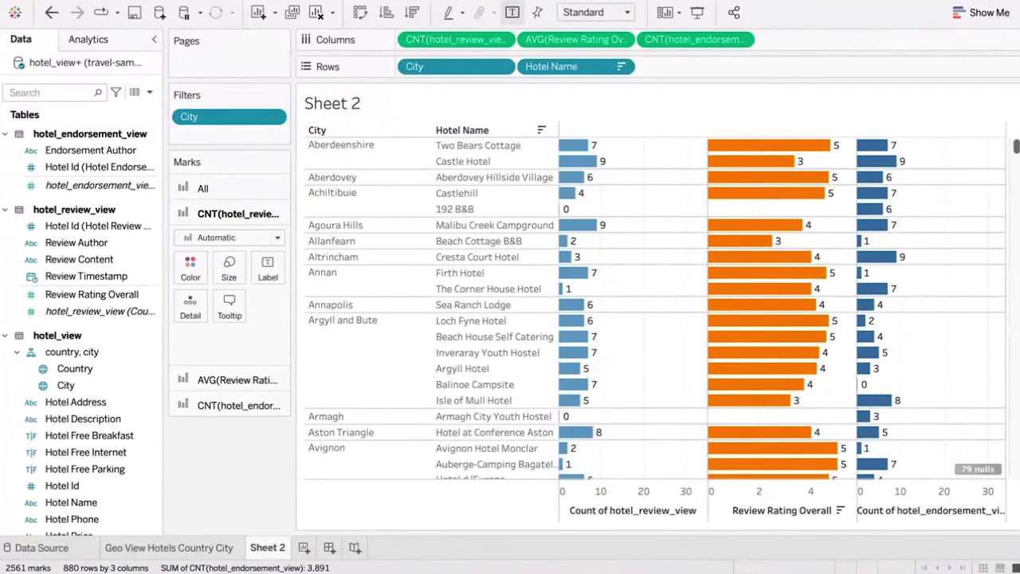
# Rename Sheet 2 as "List of Hotels by Ratings, Reviews and Likes".
pyautogui.doubleClick(276, 548)
pyautogui.write('4')
pyautogui.write('ist of Hotel')
pyautogui.write('s by')
pyautogui.write(' Ratings')
pyautogui.write(', ')
pyautogui.write('Re')
pyautogui.press('BackSpace')
pyautogui.press('BackSpace')
pyautogui.write('Reviews a')
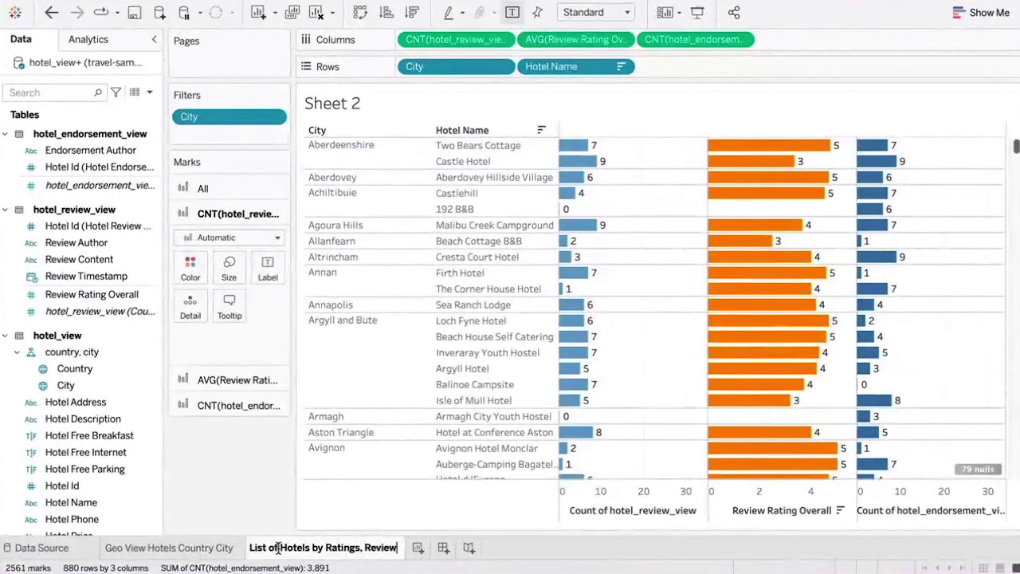
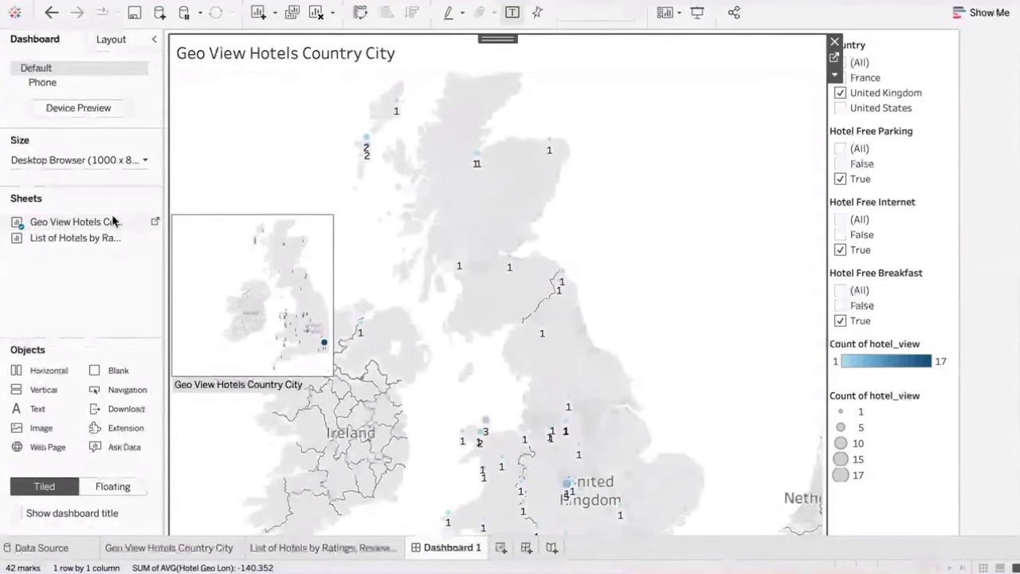
# Place the List of Hotels by Ratings, Reviews and Likes sheet below the map on Dashboard 1 and use the map as a filter.
pyautogui.moveTo(81, 239)
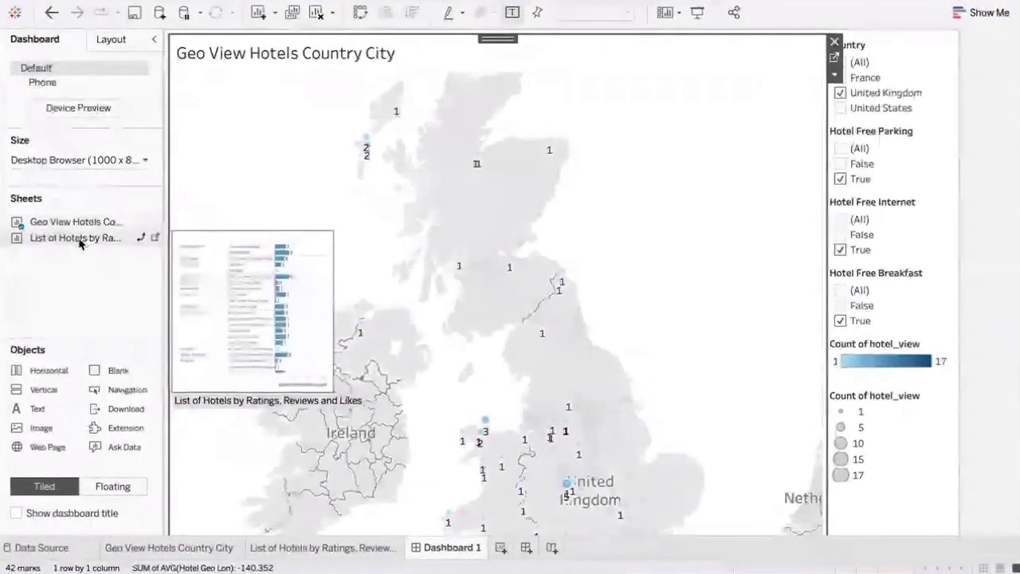
pyautogui.moveTo(78, 242)
pyautogui.mouseDown()
pyautogui.moveTo(405, 314)
pyautogui.moveTo(604, 405)
pyautogui.moveTo(502, 392)
pyautogui.mouseUp()
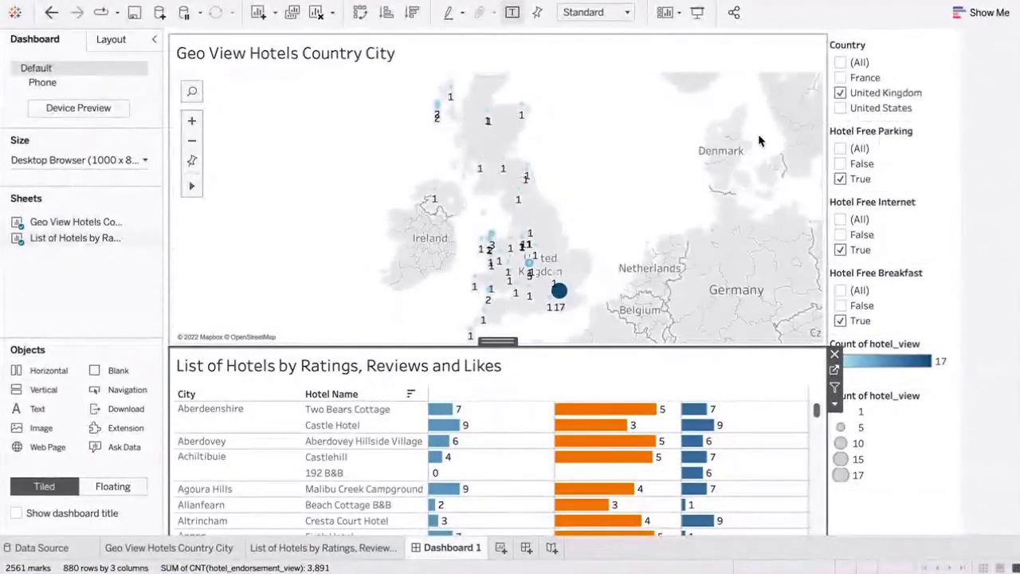
pyautogui.click(824, 47)
pyautogui.click(835, 77)
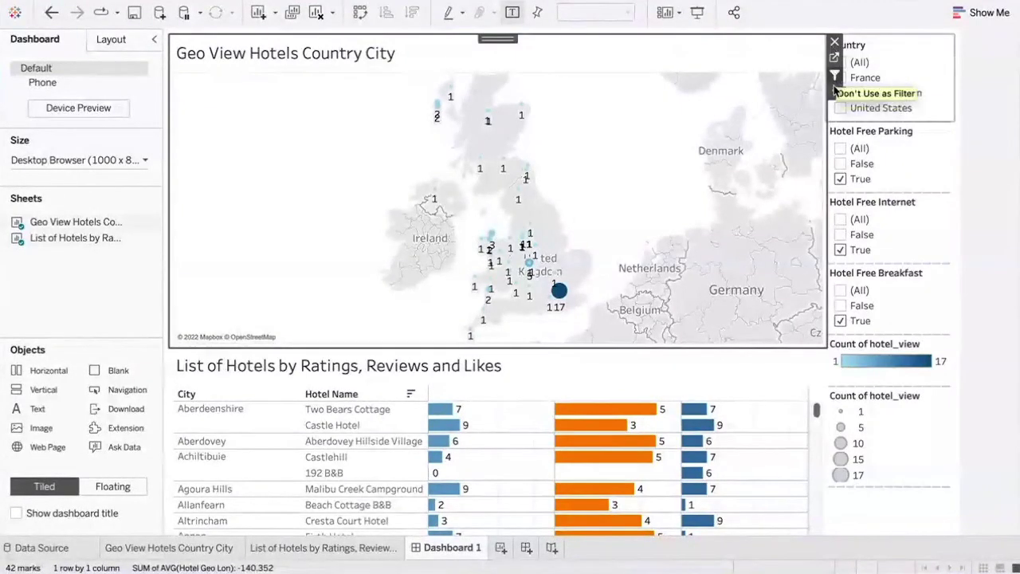
# Check the map's filtering of the hotel list by selecting the London mark and the Highland mark in turn.
pyautogui.click(559, 292)
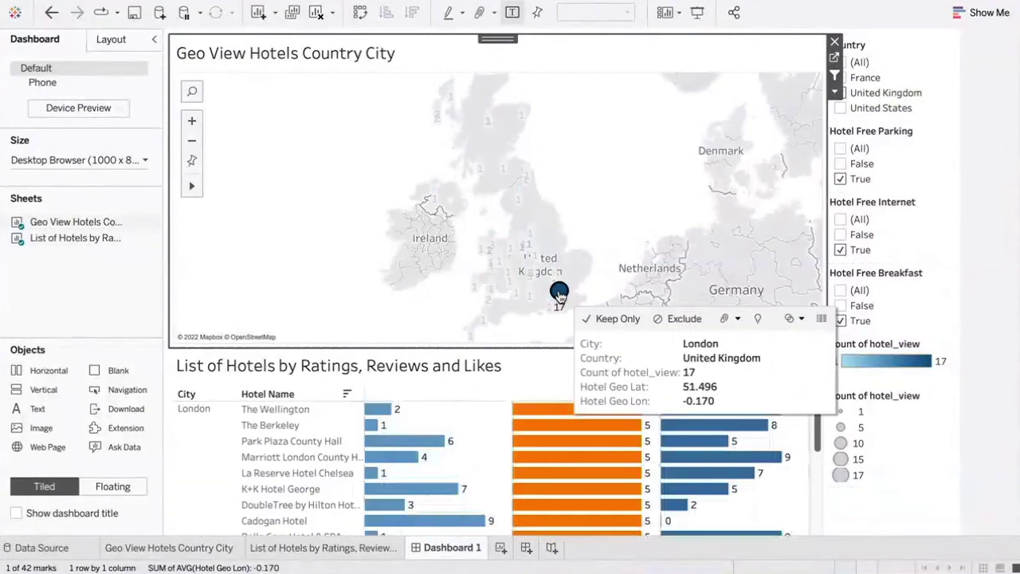
pyautogui.click(487, 114)
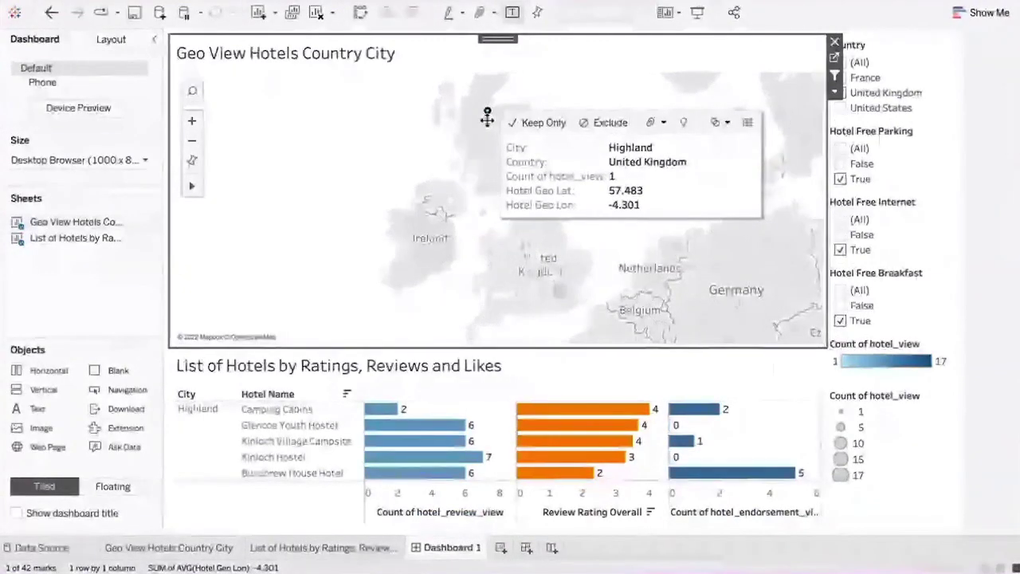
# Include False in the Hotel Free Breakfast filter and narrow the hotel list to London from the map.
pyautogui.click(841, 306)
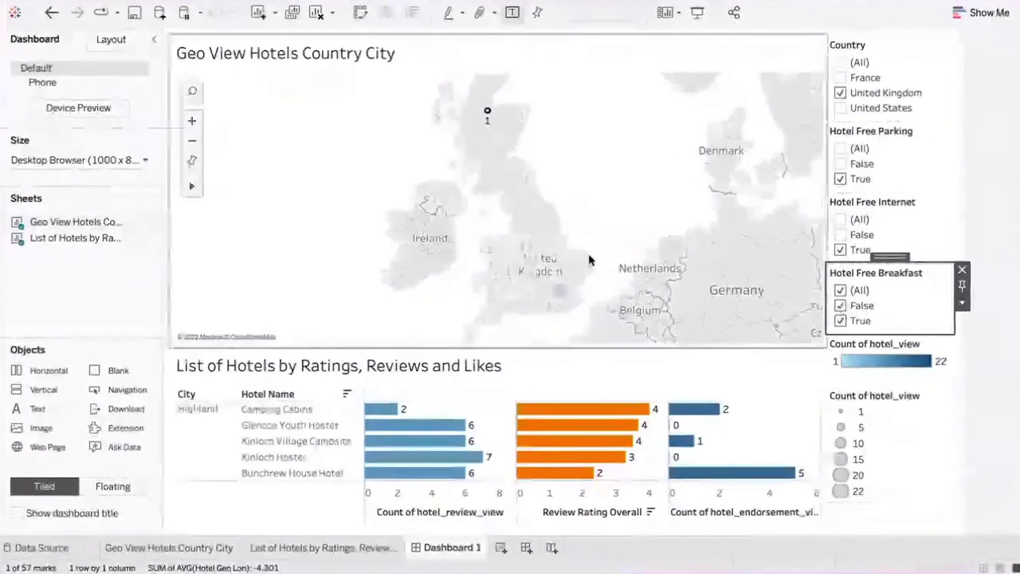
pyautogui.click(560, 292)
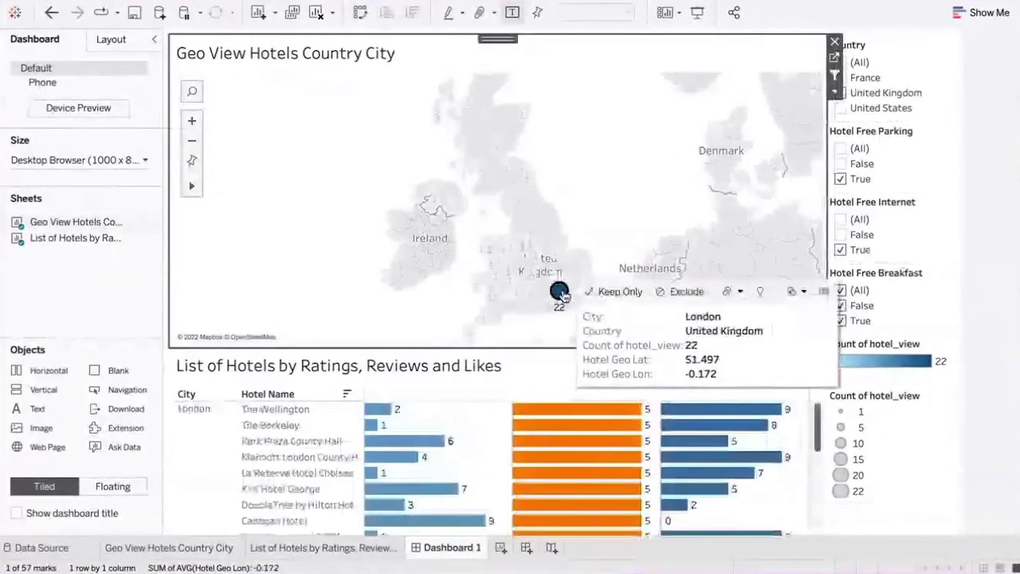